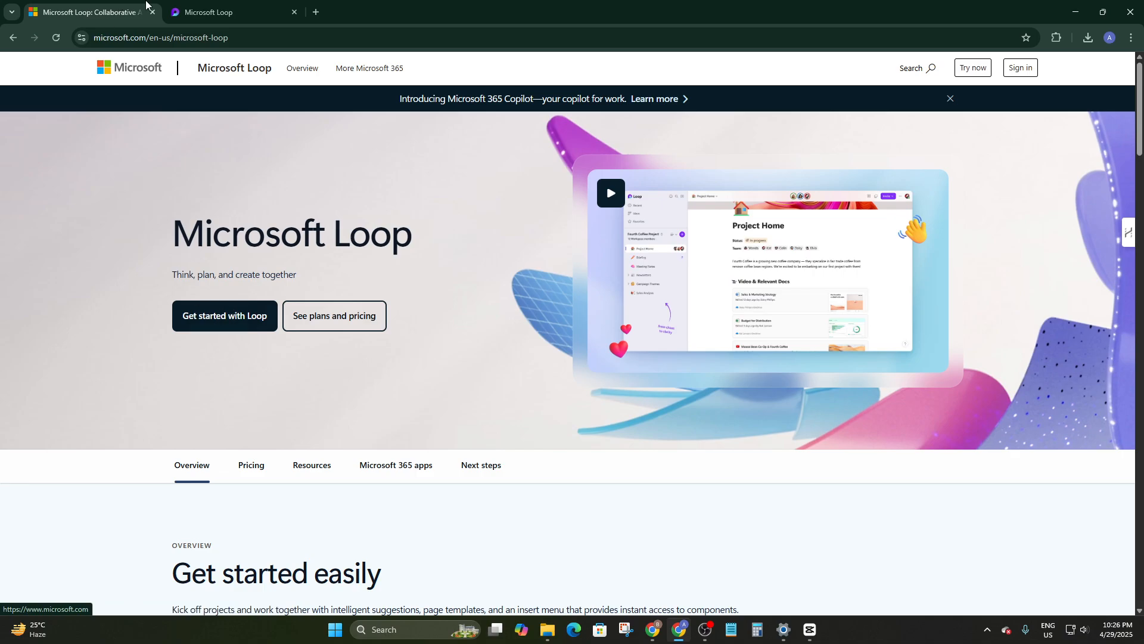
Step: Look through the Microsoft Loop product page from the introduction down to the footer
{"action": "left_click", "coordinate": [206, 12]}
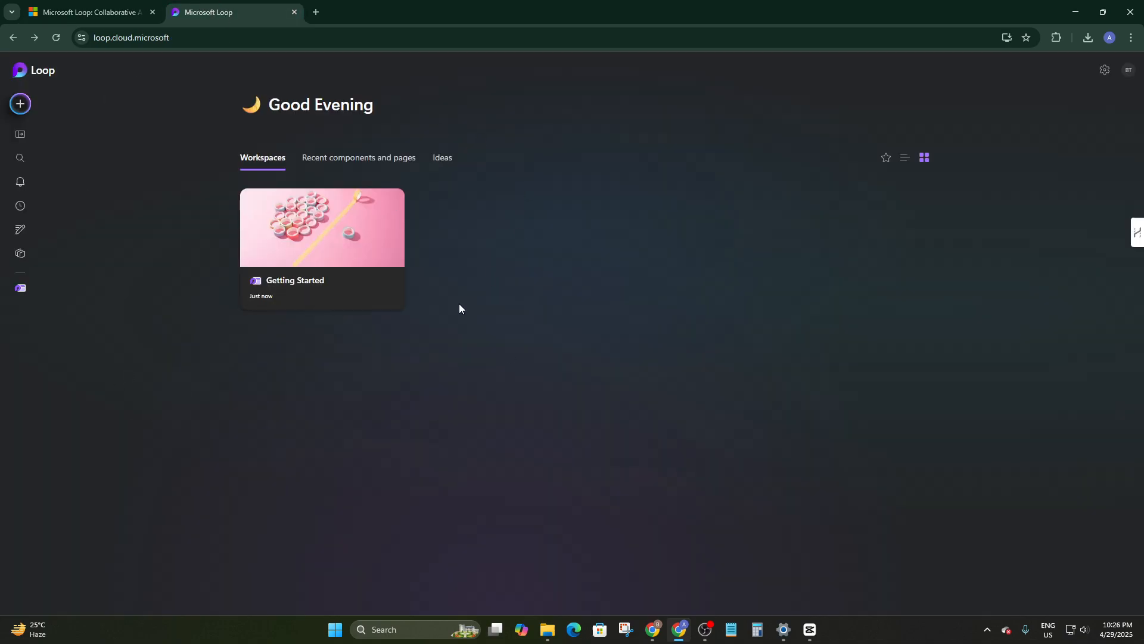
{"action": "left_click", "coordinate": [139, 4]}
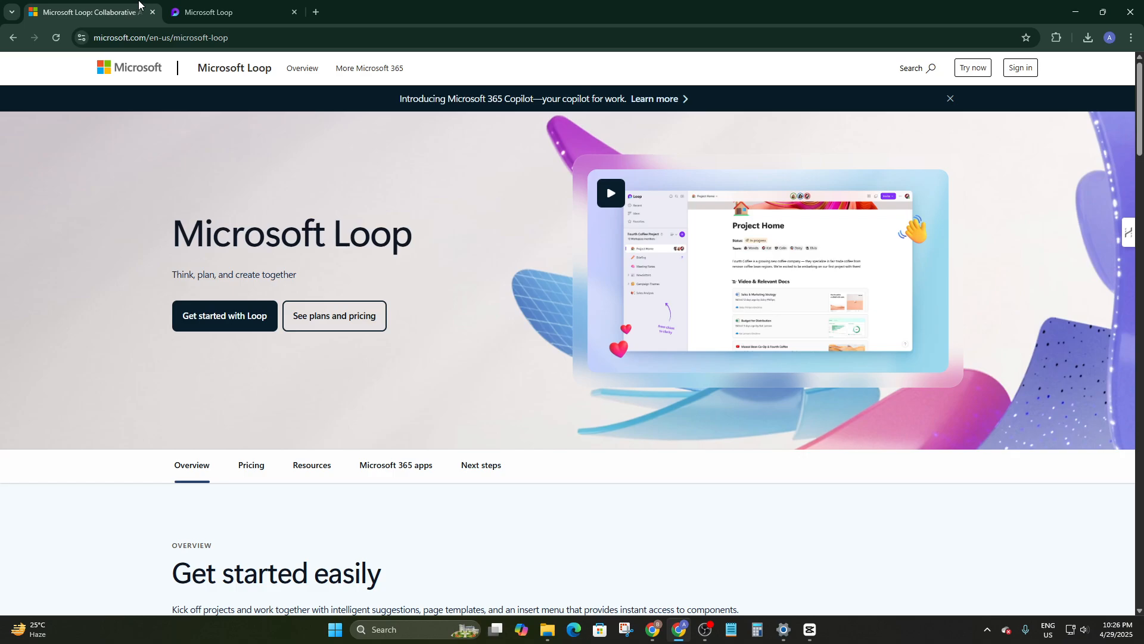
{"action": "scroll", "coordinate": [483, 474], "scroll_direction": "down", "scroll_amount": 15}
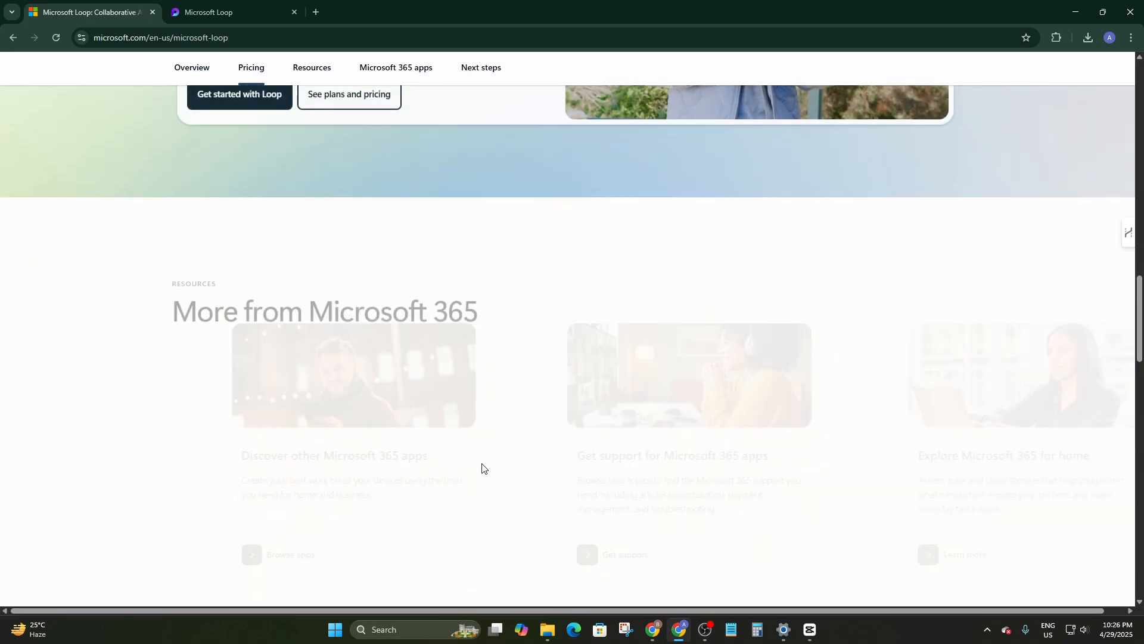
{"action": "scroll", "coordinate": [481, 467], "scroll_direction": "up", "scroll_amount": 2}
{"action": "scroll", "coordinate": [482, 467], "scroll_direction": "down", "scroll_amount": 12}
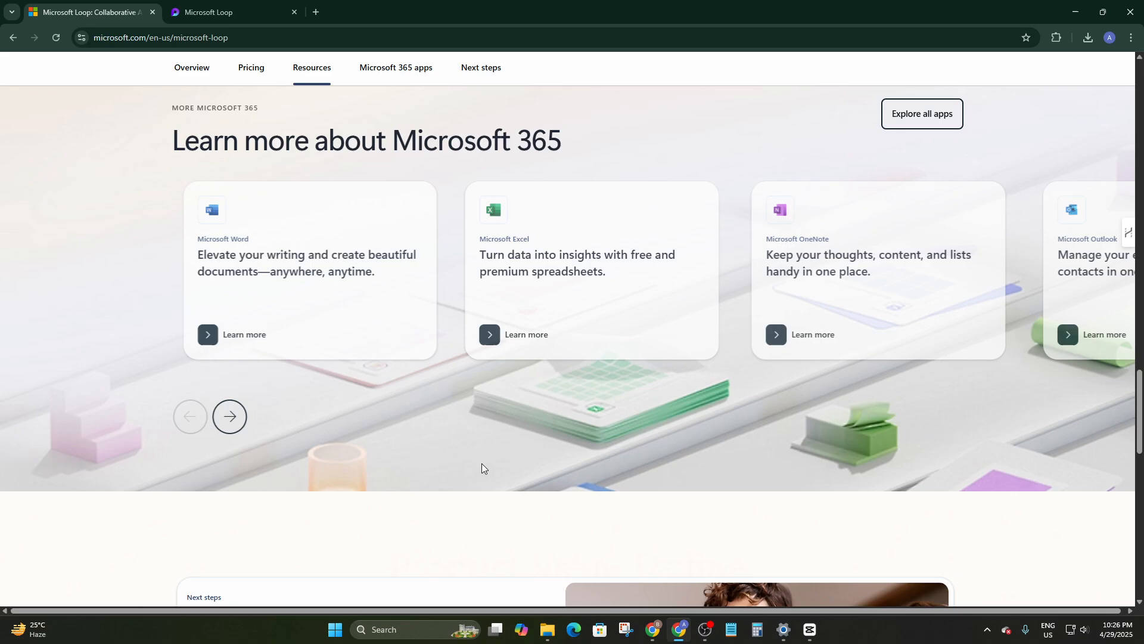
{"action": "scroll", "coordinate": [482, 471], "scroll_direction": "down", "scroll_amount": 15}
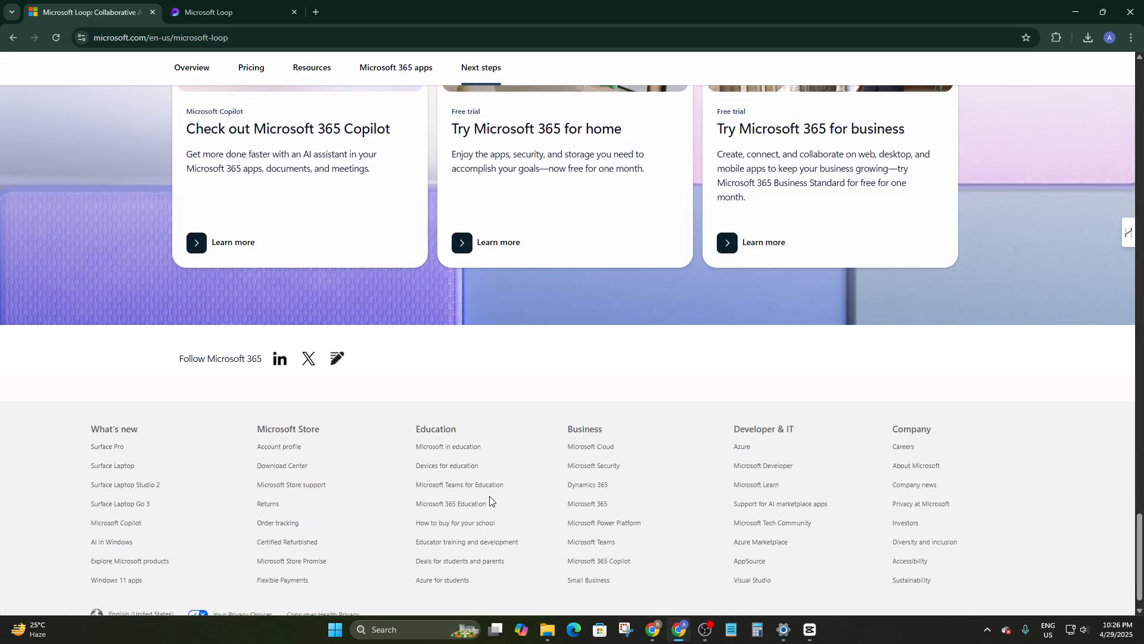
Step: Switch to the Loop web app, create a new page in Ideas, and dismiss the workspace tip
{"action": "left_click", "coordinate": [209, 12]}
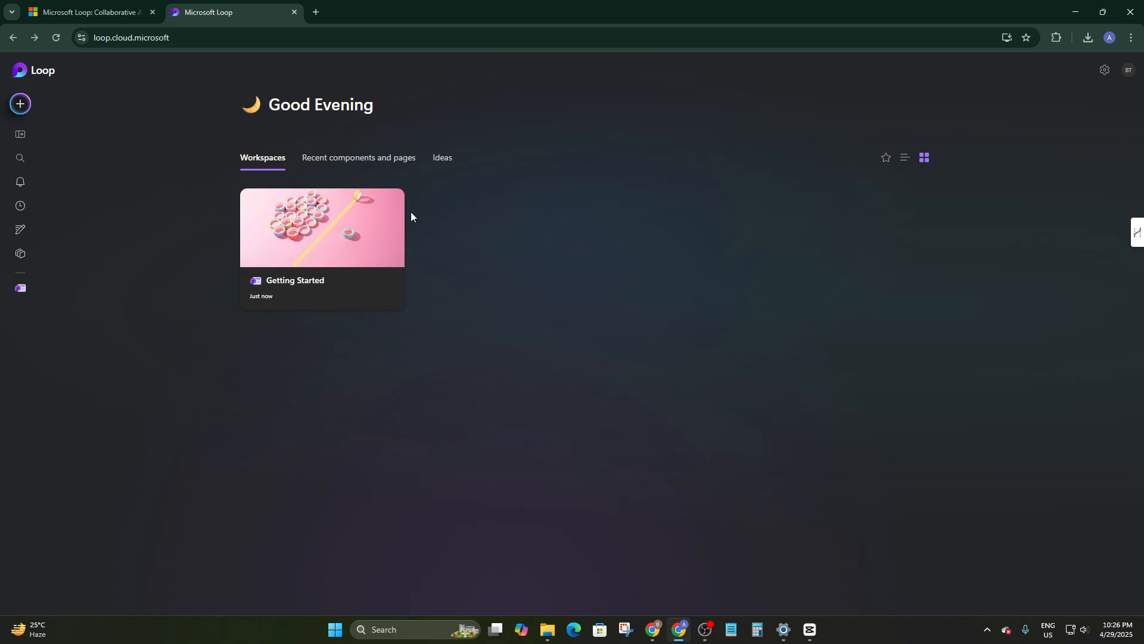
{"action": "left_click", "coordinate": [20, 105]}
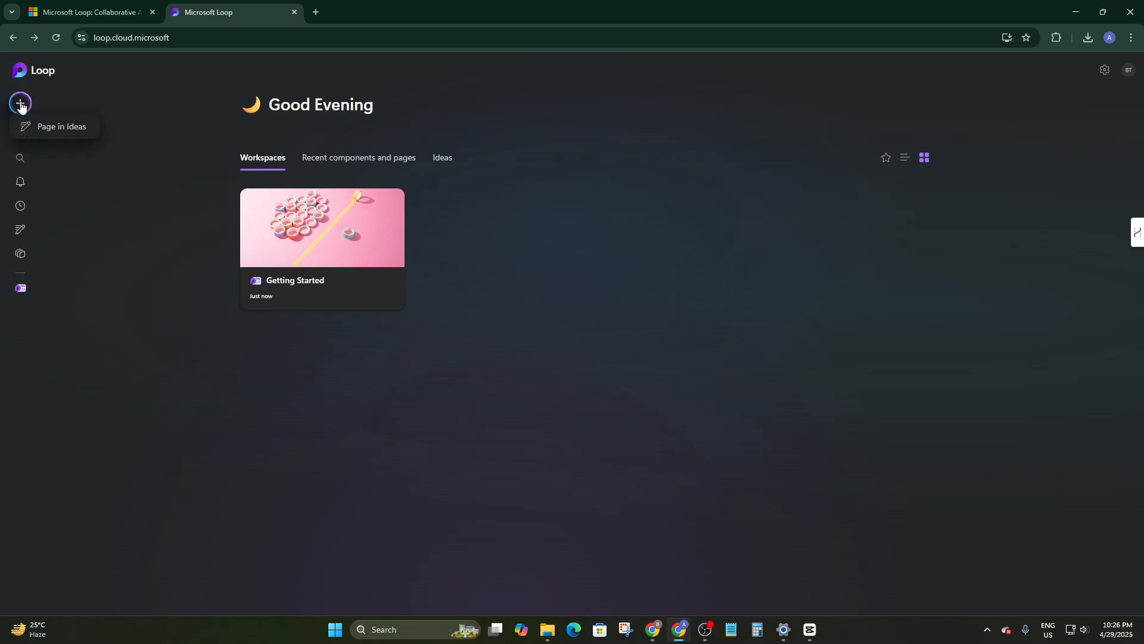
{"action": "left_click", "coordinate": [45, 123]}
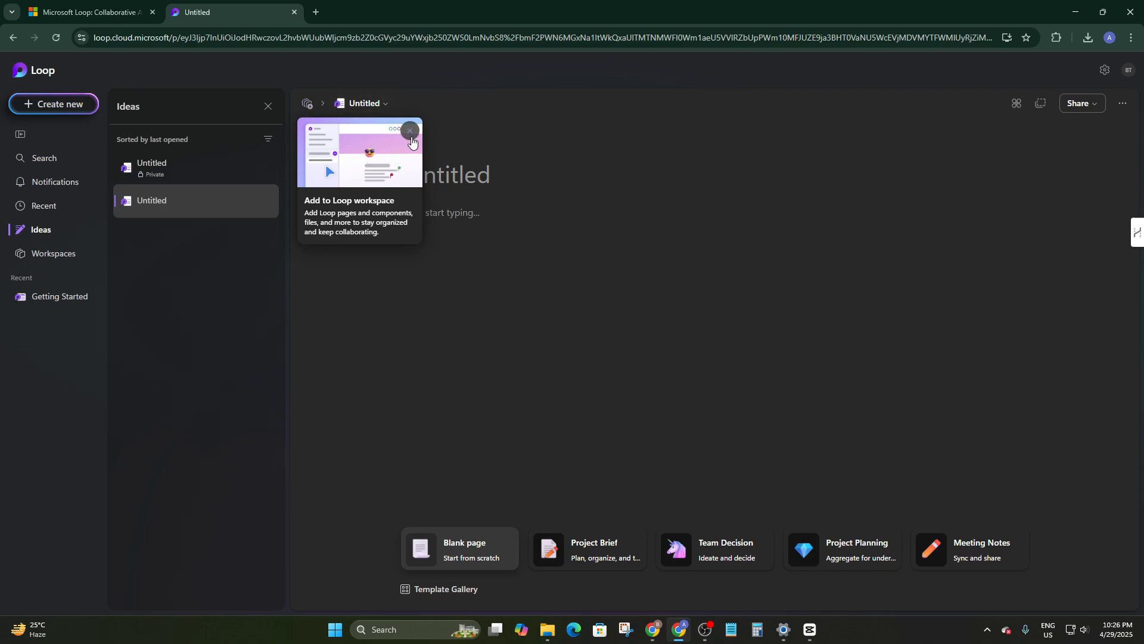
{"action": "left_click", "coordinate": [410, 130]}
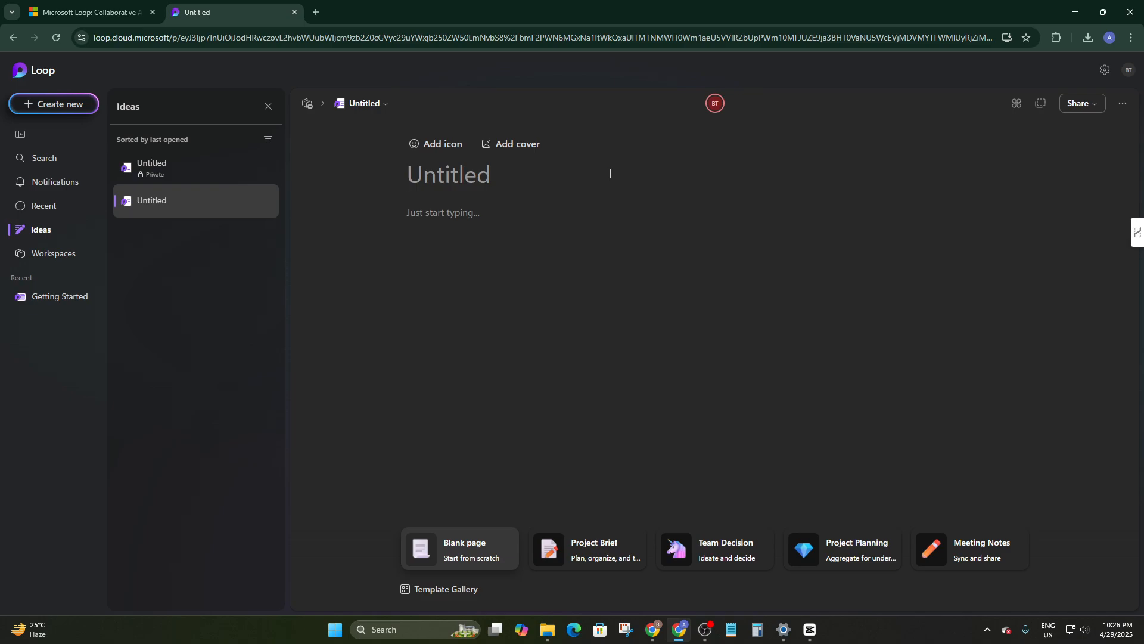
Step: Title the new page "Test" and enter "Hello World" as its body text
{"action": "type", "text": "Tex"}
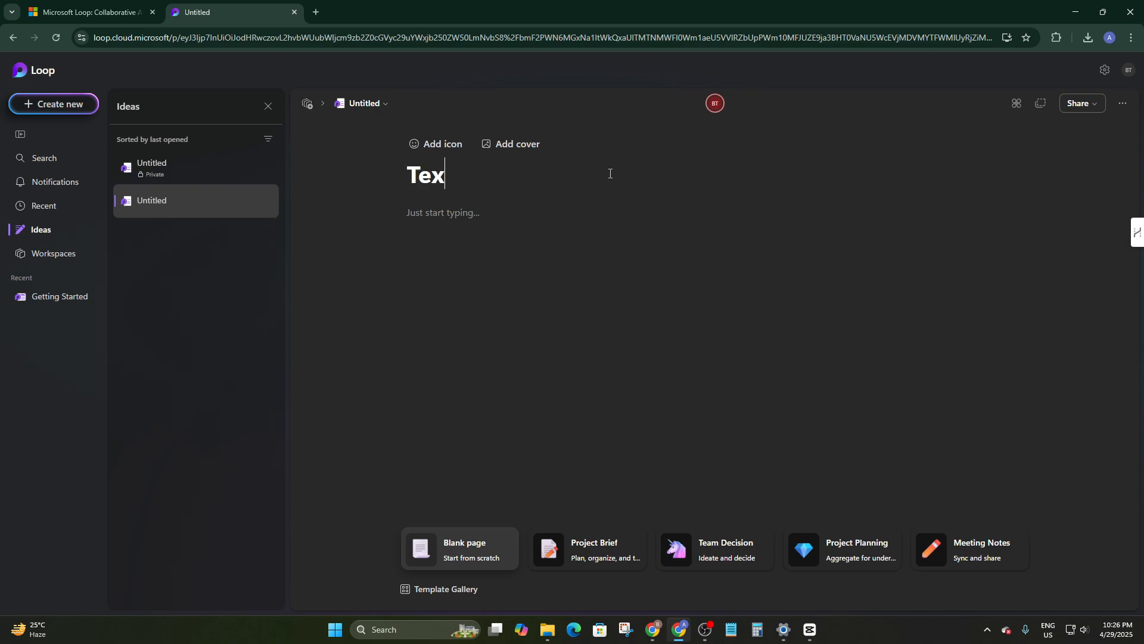
{"action": "key", "text": "BackSpace"}
{"action": "type", "text": "st"}
{"action": "left_click", "coordinate": [429, 216]}
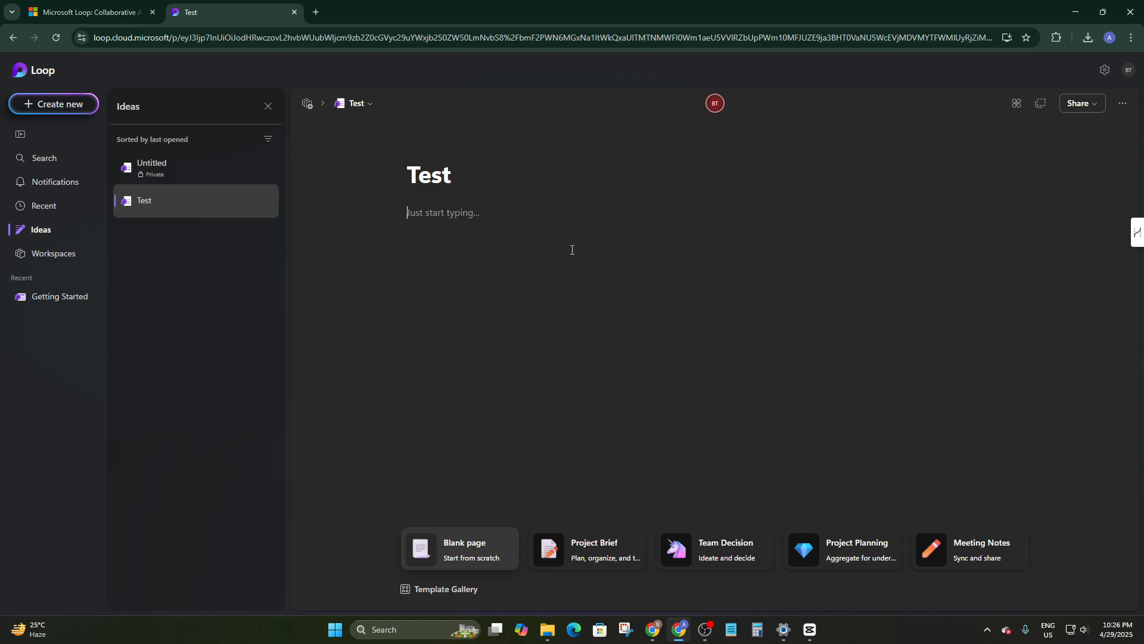
{"action": "type", "text": "Hello World"}
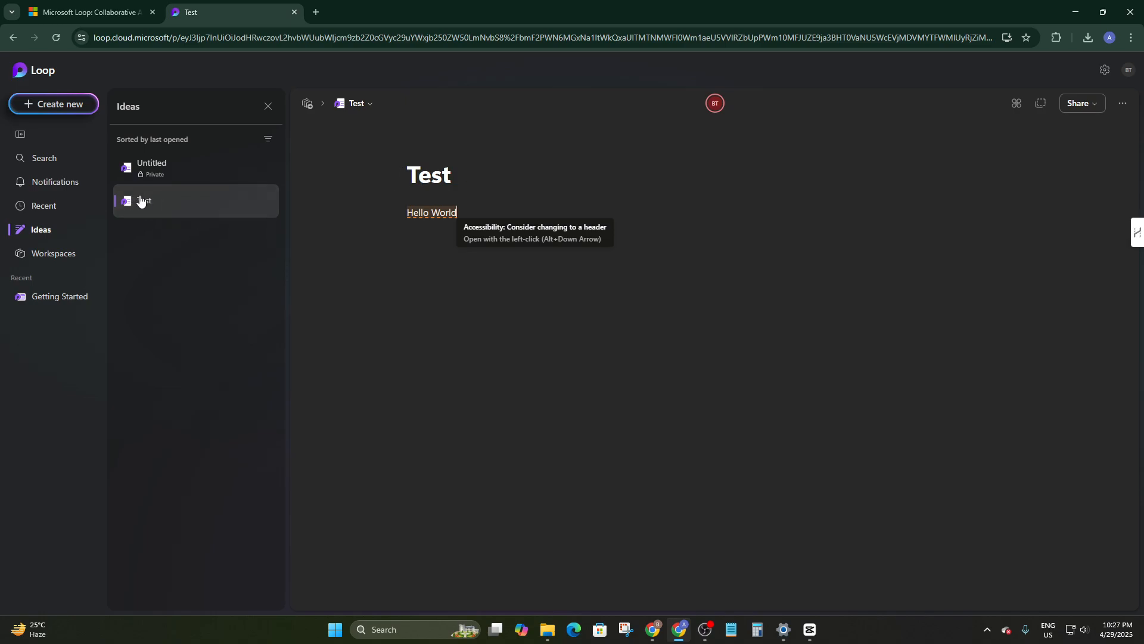
Step: View the private Untitled page in Ideas and return to the Test page
{"action": "left_click", "coordinate": [160, 169]}
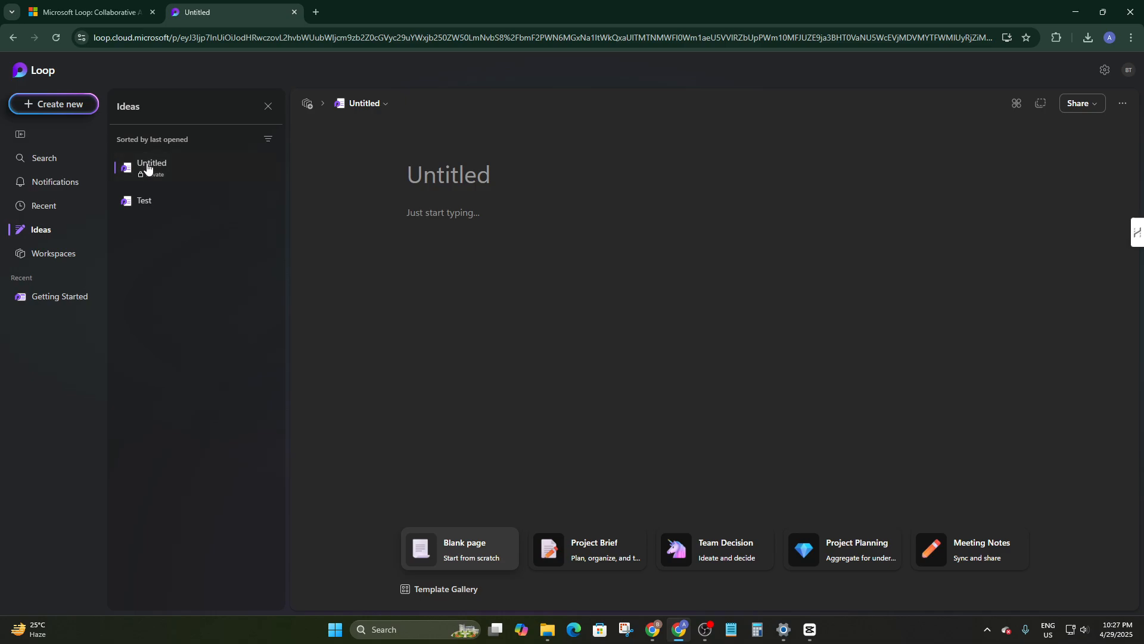
{"action": "right_click", "coordinate": [156, 169]}
{"action": "left_click", "coordinate": [458, 197]}
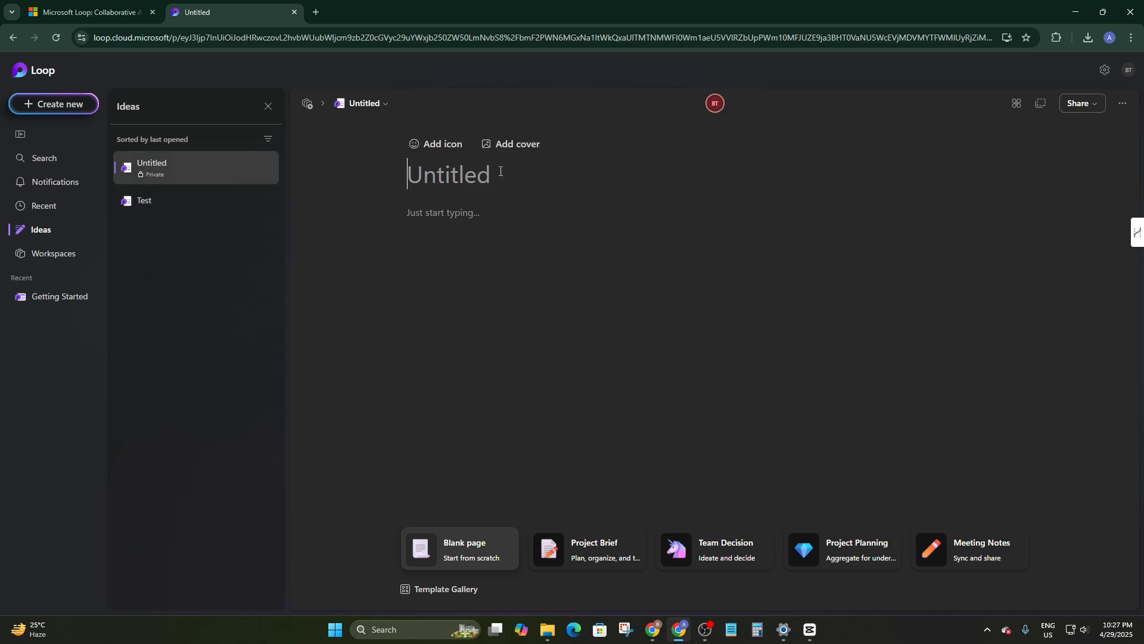
{"action": "left_click", "coordinate": [126, 199]}
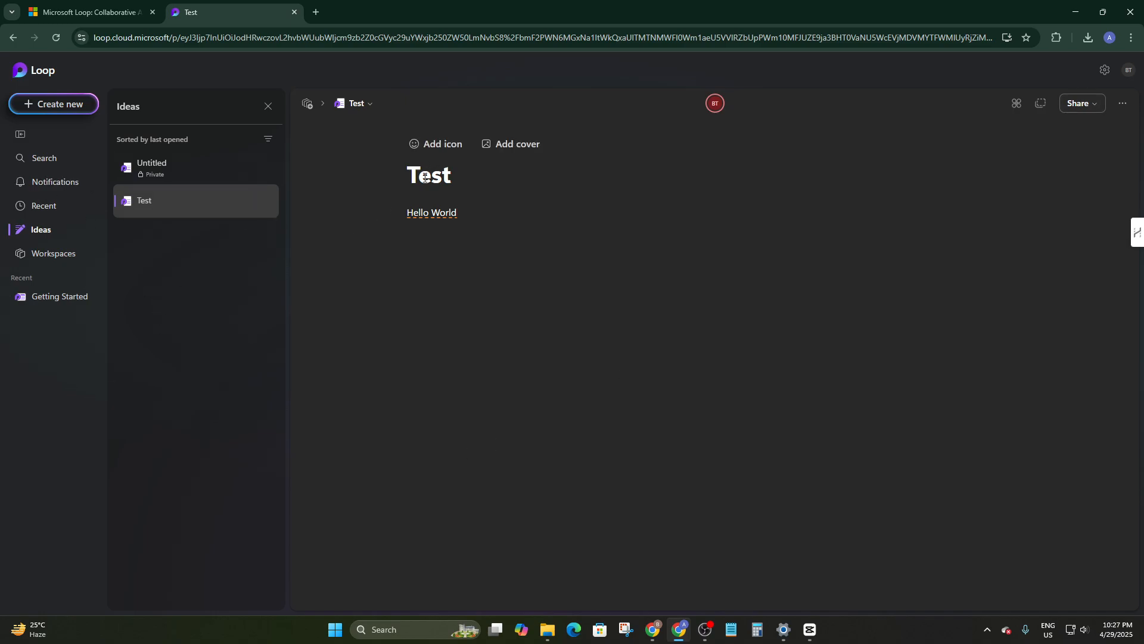
Step: Format the Hello World text on the Test page as bold, italic and underlined
{"action": "right_click", "coordinate": [459, 280]}
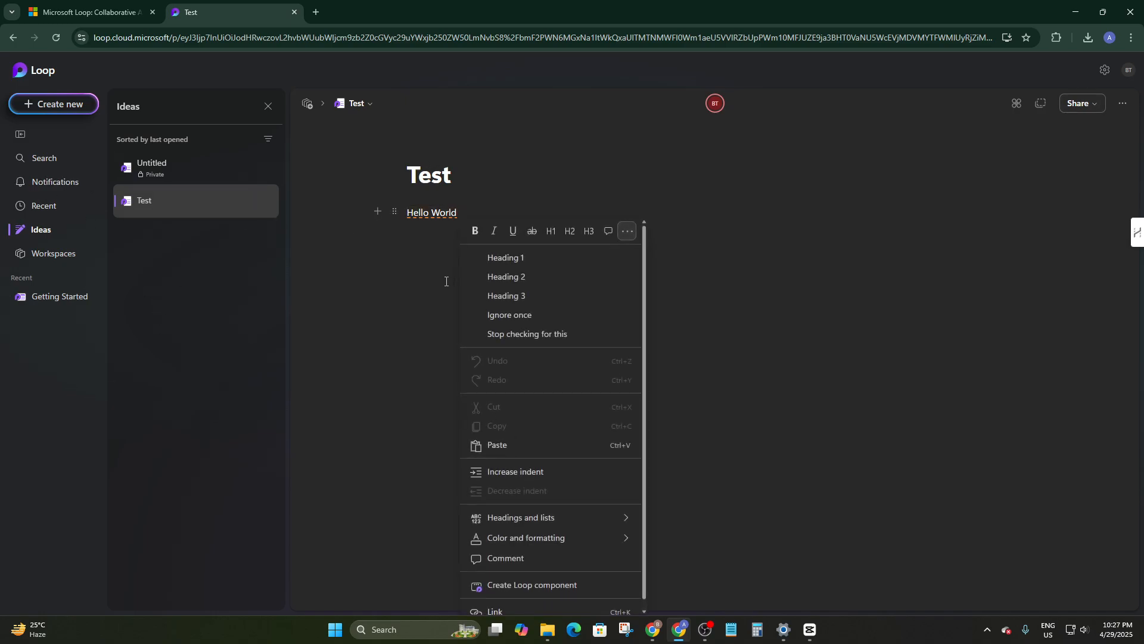
{"action": "right_click", "coordinate": [430, 275]}
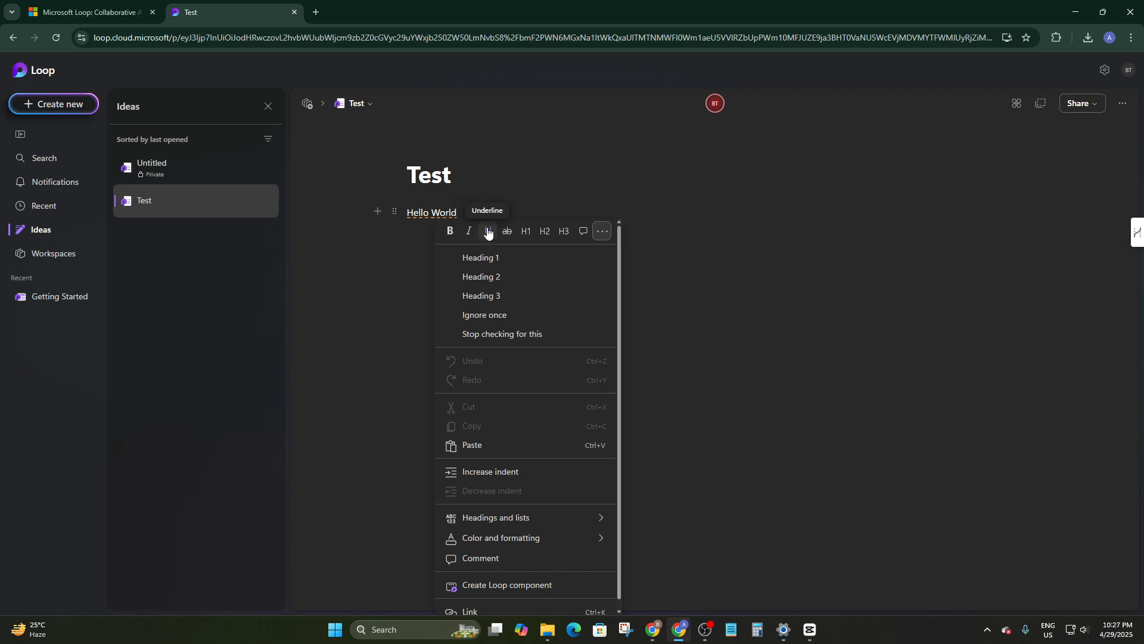
{"action": "left_click", "coordinate": [468, 214]}
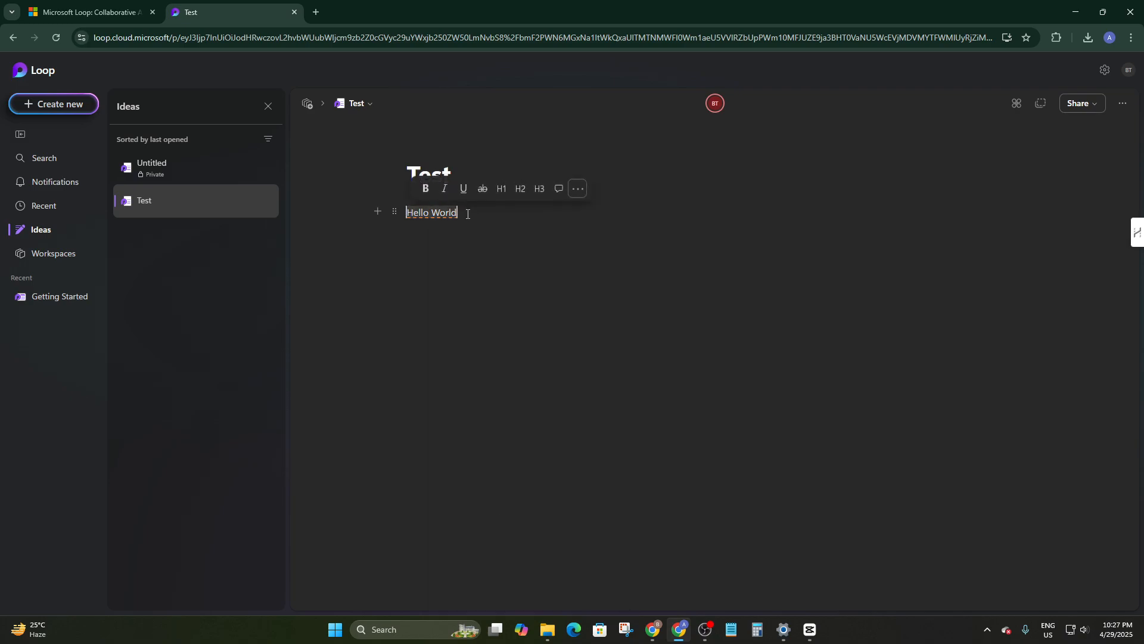
{"action": "left_click", "coordinate": [425, 189]}
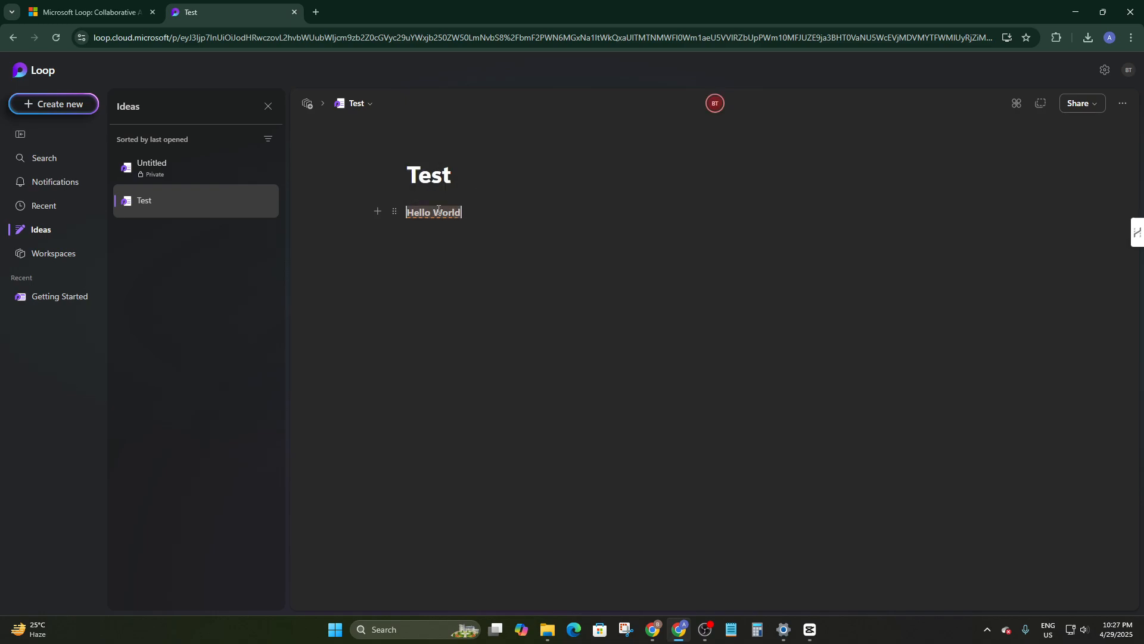
{"action": "right_click", "coordinate": [438, 210]}
{"action": "left_click", "coordinate": [465, 230]}
{"action": "right_click", "coordinate": [426, 213]}
{"action": "left_click", "coordinate": [480, 227]}
Step: Apply Heading 1 to the Hello World text, try Heading 2, and return it to Heading 1
{"action": "right_click", "coordinate": [453, 218]}
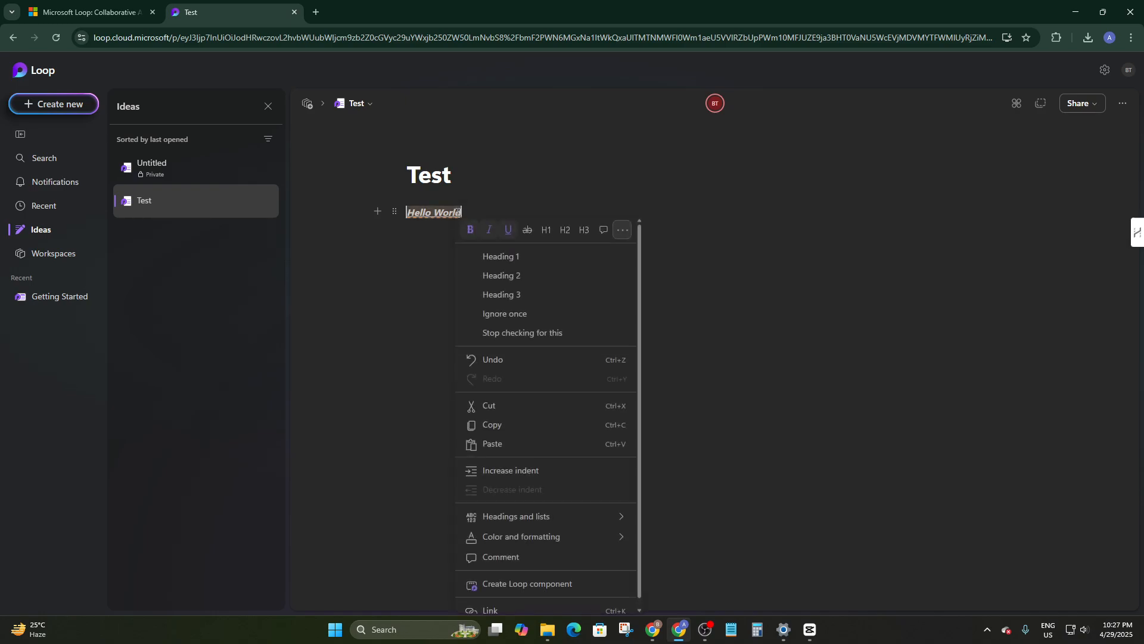
{"action": "left_click", "coordinate": [546, 232]}
{"action": "right_click", "coordinate": [501, 237]}
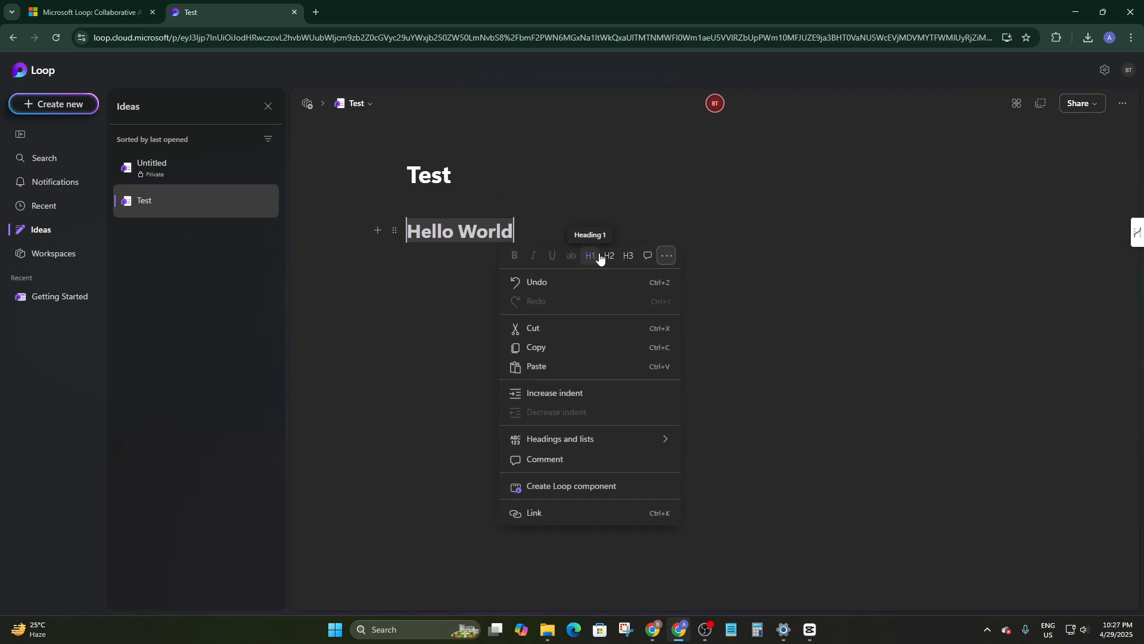
{"action": "left_click", "coordinate": [597, 255]}
{"action": "right_click", "coordinate": [448, 228]}
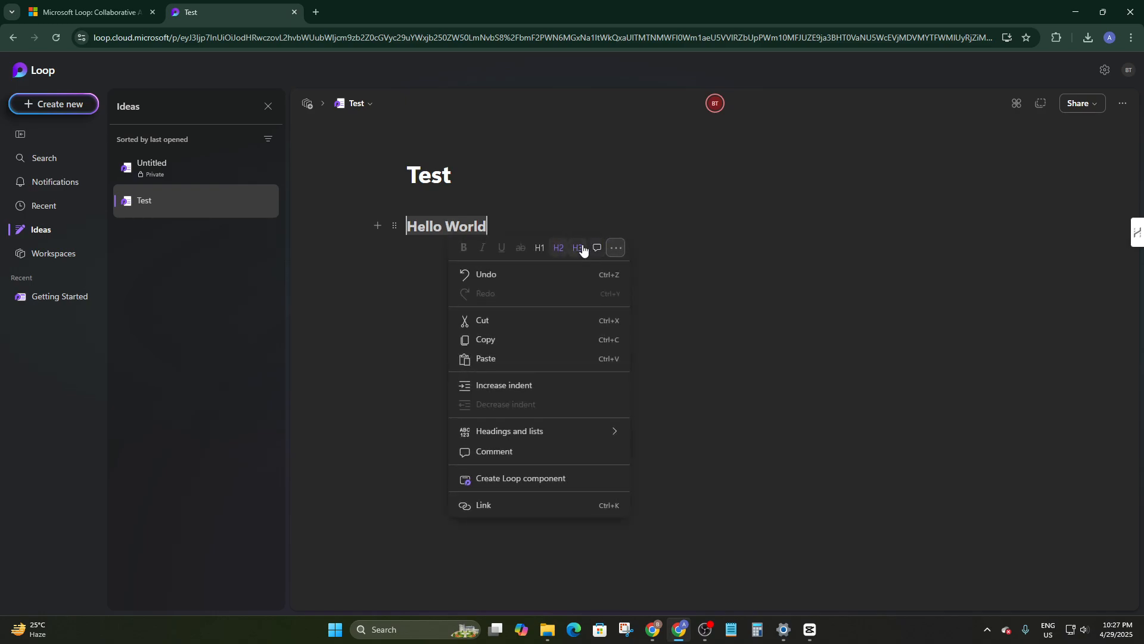
{"action": "left_click", "coordinate": [545, 248]}
Step: Try twice to create a Loop component from the Hello World heading
{"action": "right_click", "coordinate": [467, 230]}
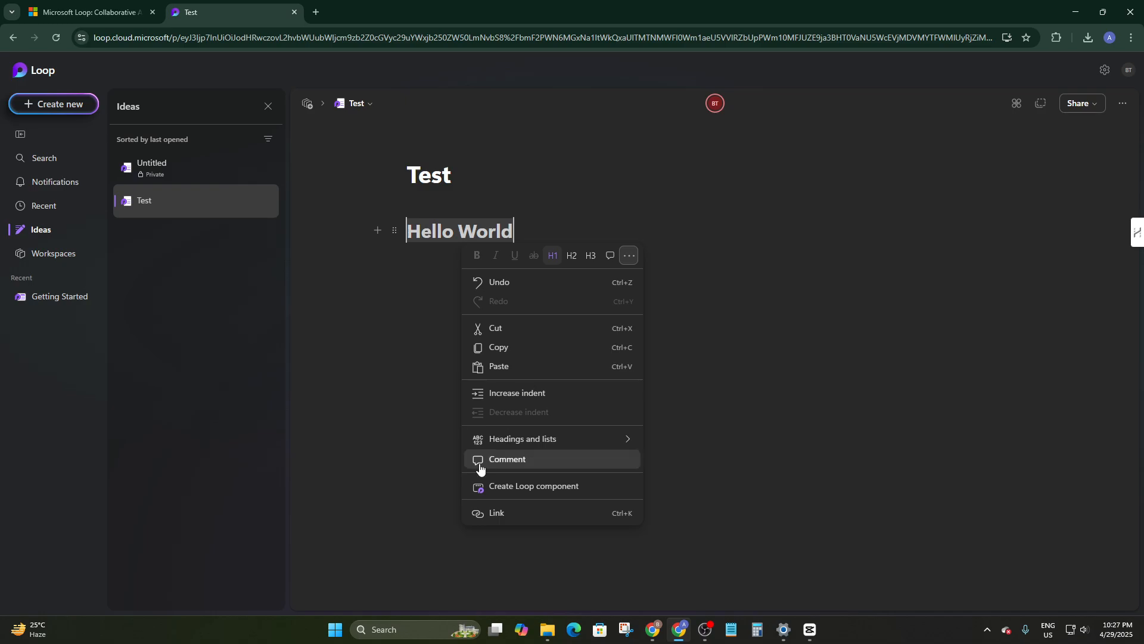
{"action": "left_click", "coordinate": [535, 486]}
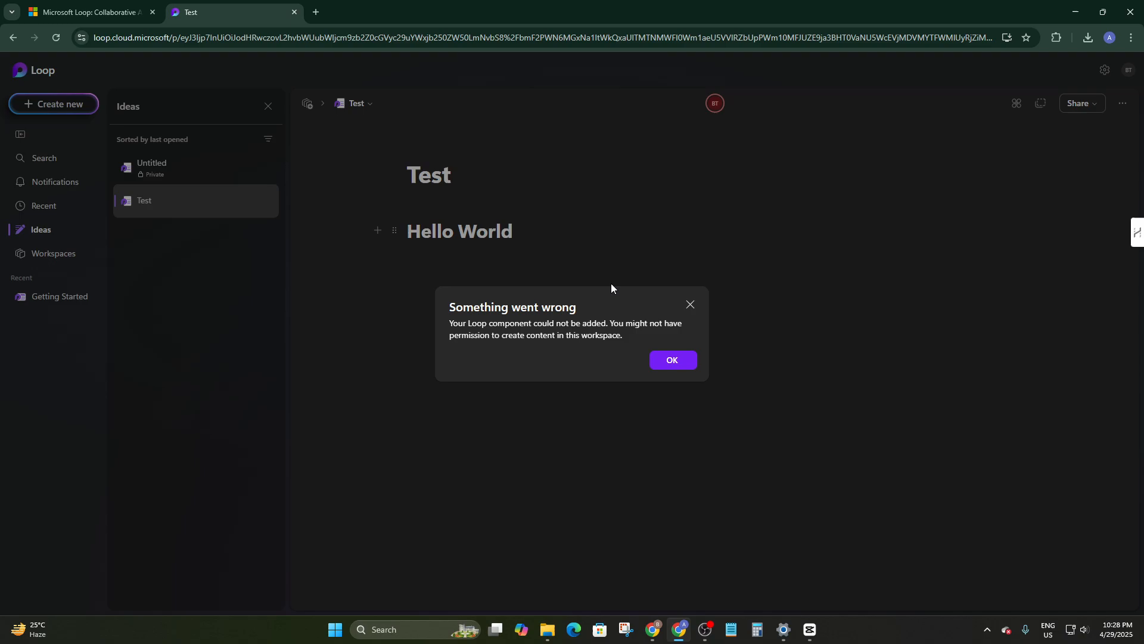
{"action": "left_click", "coordinate": [673, 359]}
{"action": "right_click", "coordinate": [495, 233]}
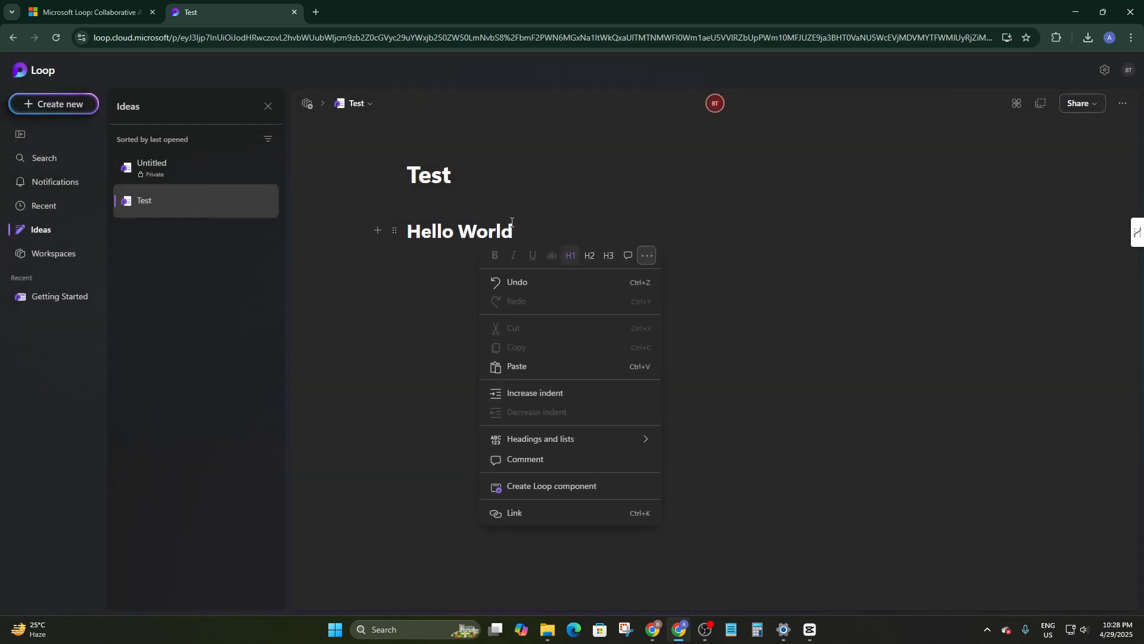
{"action": "left_click", "coordinate": [524, 486]}
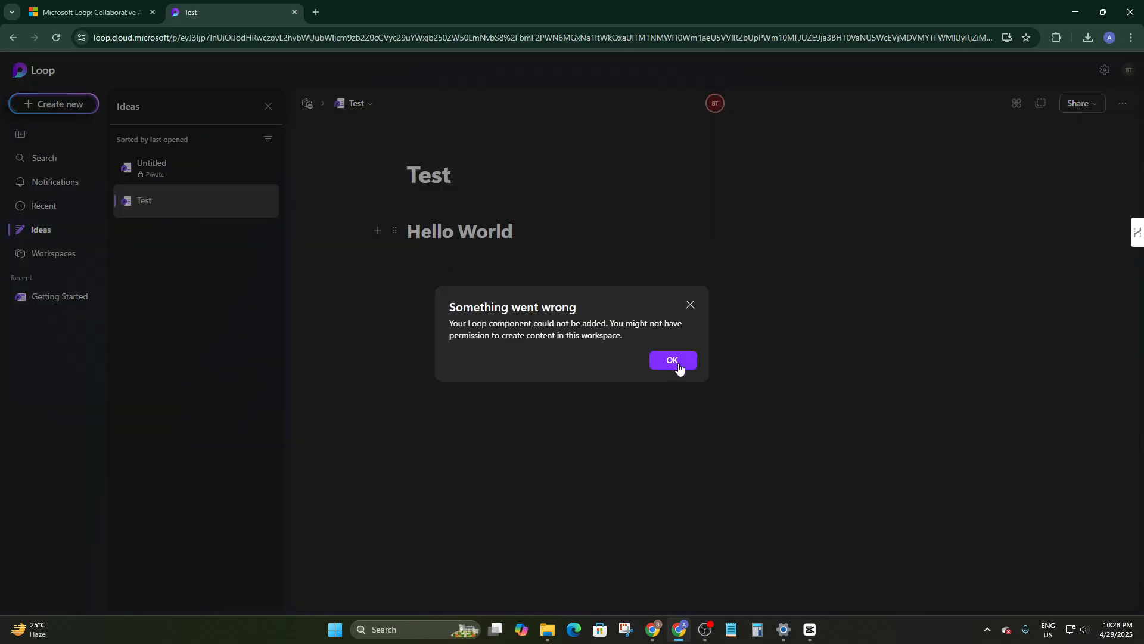
{"action": "left_click", "coordinate": [673, 361]}
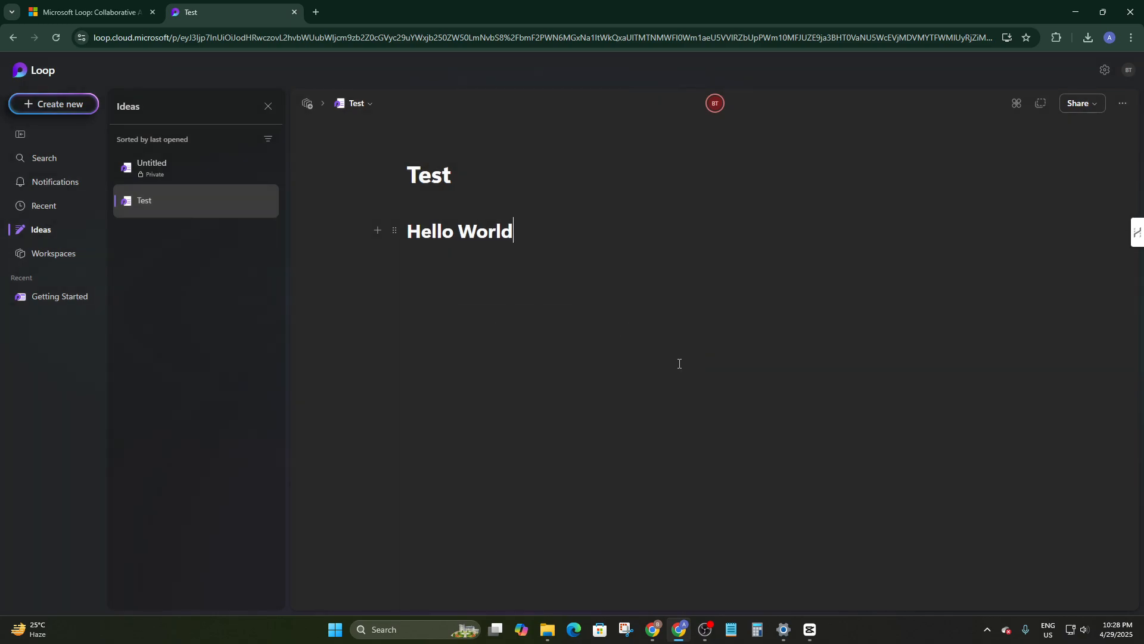
Step: Add a new line reading "image of a cat" below the Hello World heading
{"action": "right_click", "coordinate": [515, 245]}
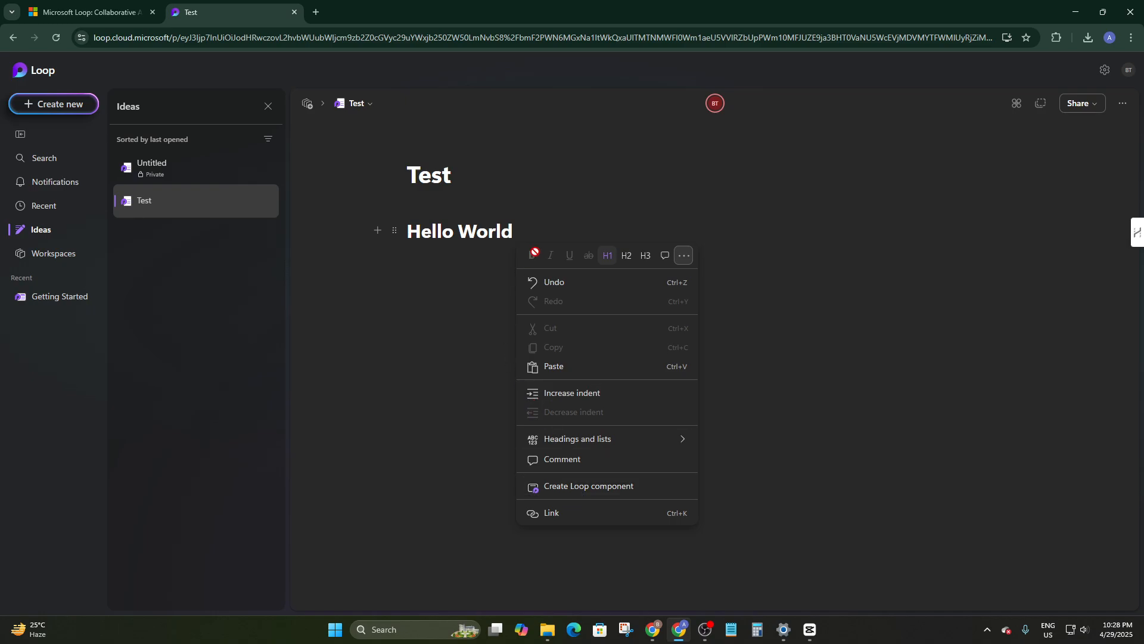
{"action": "left_click", "coordinate": [536, 229]}
{"action": "key", "text": "Return"}
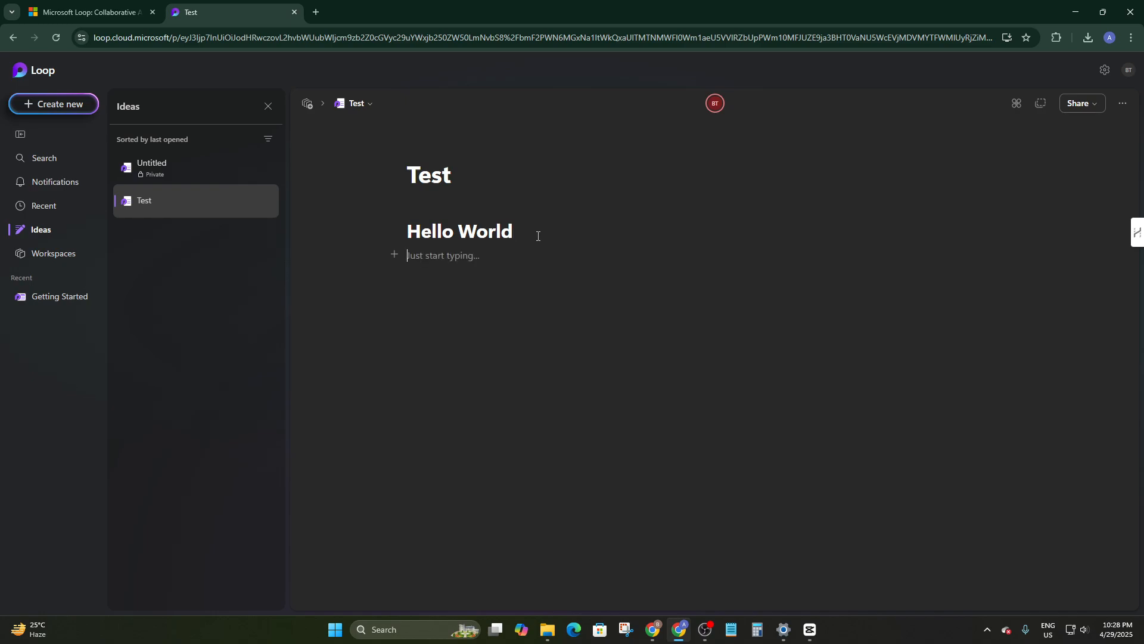
{"action": "type", "text": "image of a cat"}
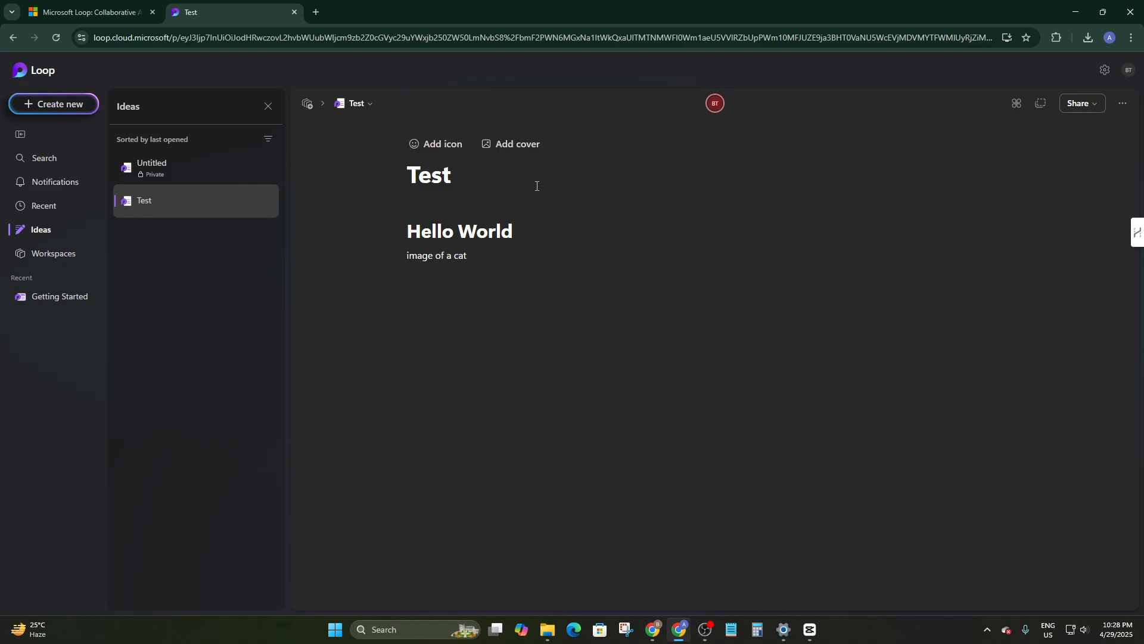
Step: Try to create a Loop component from the "image of a cat" line
{"action": "left_click_drag", "start_coordinate": [503, 254], "coordinate": [407, 255]}
{"action": "right_click", "coordinate": [427, 255]}
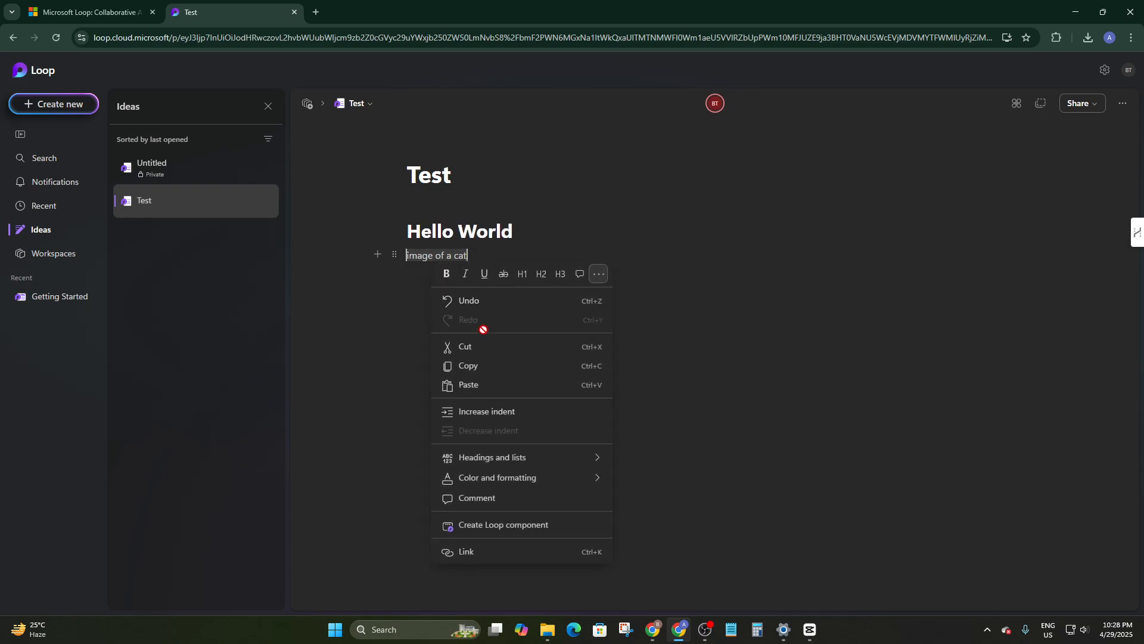
{"action": "left_click", "coordinate": [480, 524]}
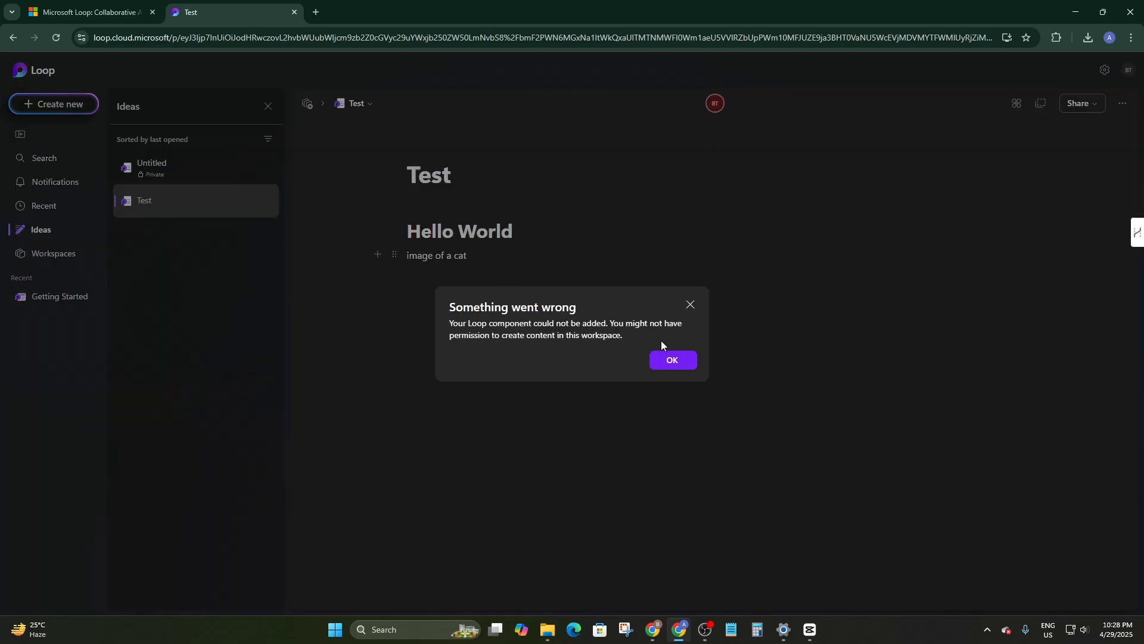
{"action": "left_click", "coordinate": [672, 362]}
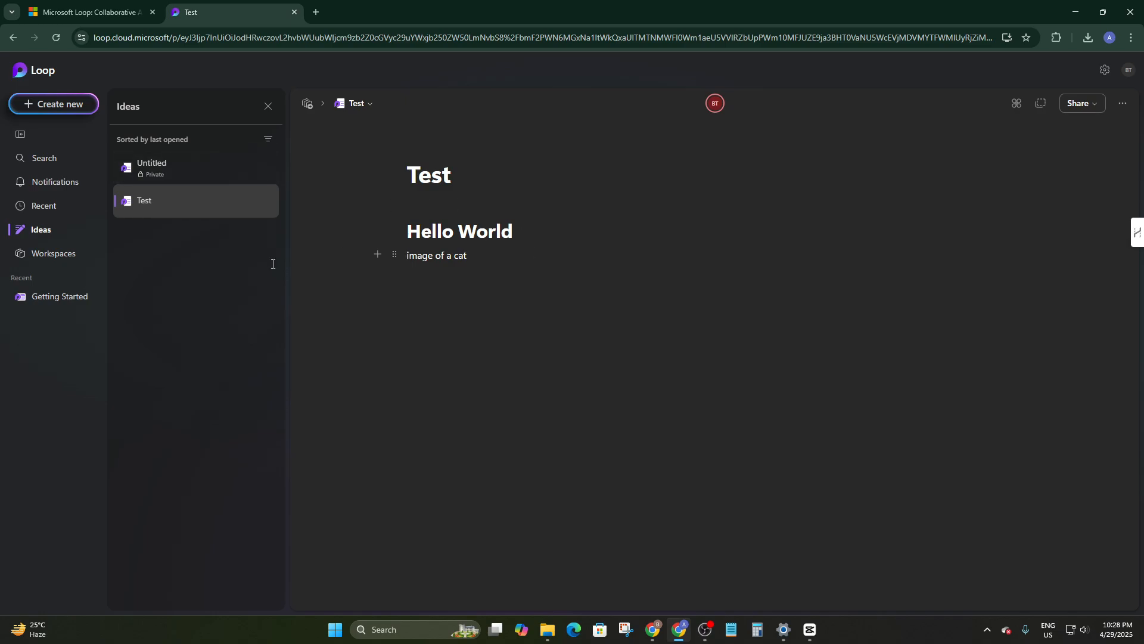
Step: Look at the search for Loop pages and workspaces, close it, and view the notifications
{"action": "left_click", "coordinate": [60, 158]}
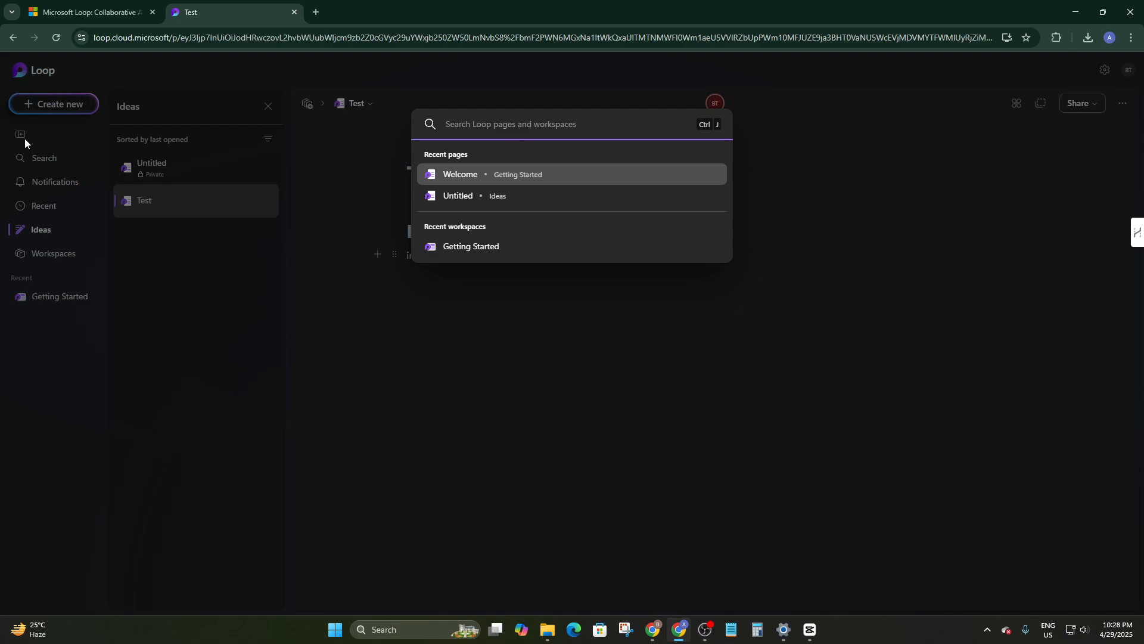
{"action": "left_click", "coordinate": [58, 189]}
{"action": "left_click", "coordinate": [57, 183]}
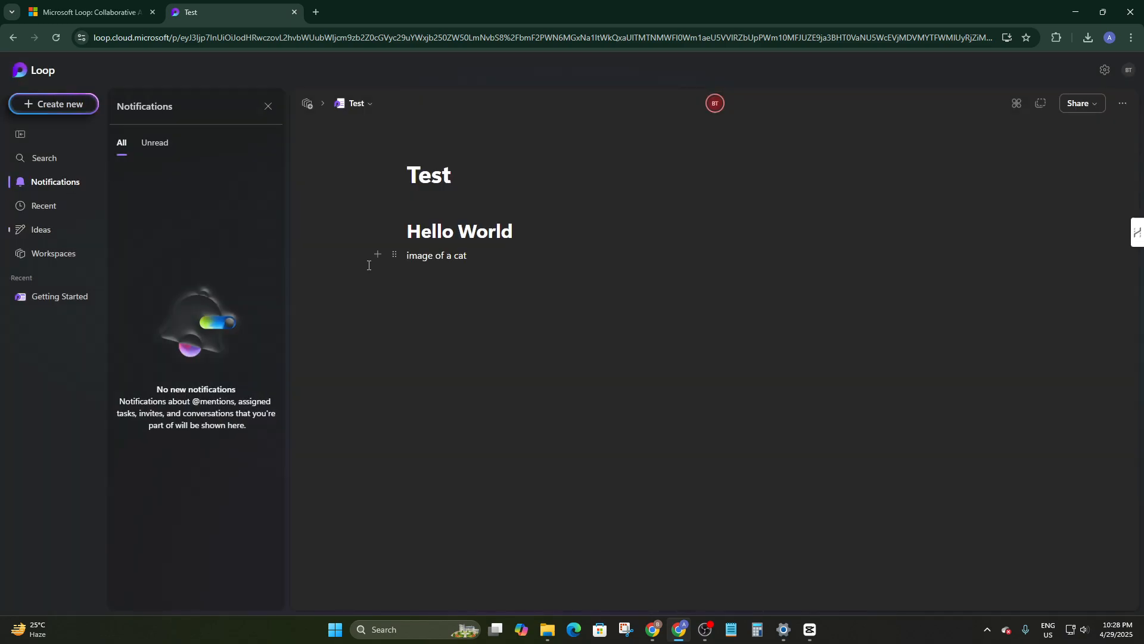
Step: Look through the recent pages and components, the Ideas pages and the list of workspaces
{"action": "left_click", "coordinate": [46, 205]}
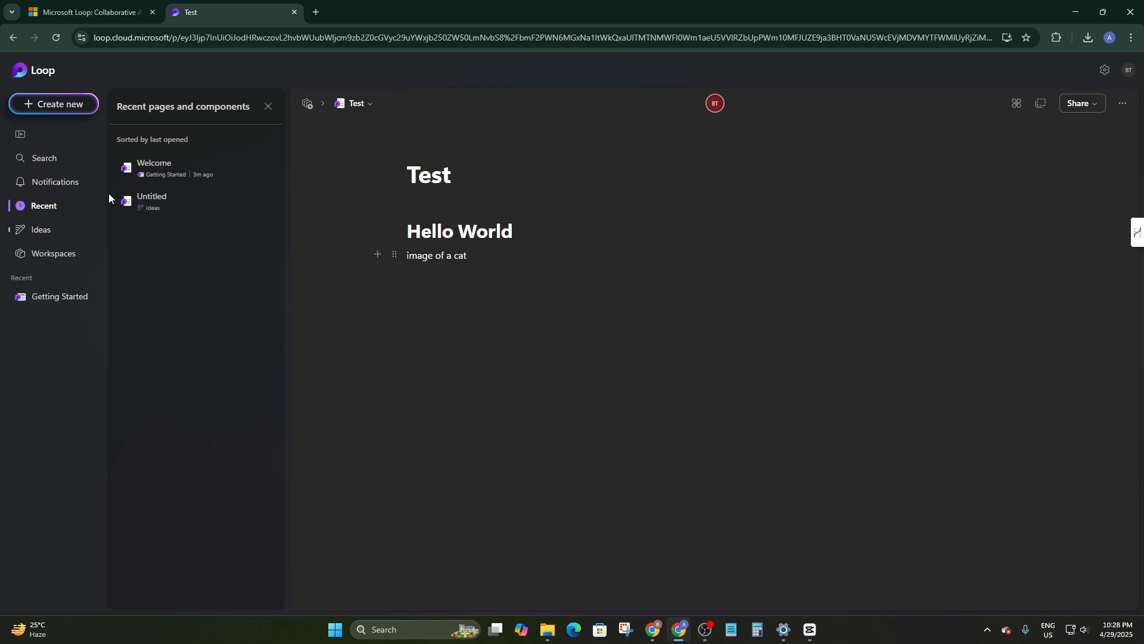
{"action": "left_click", "coordinate": [45, 233]}
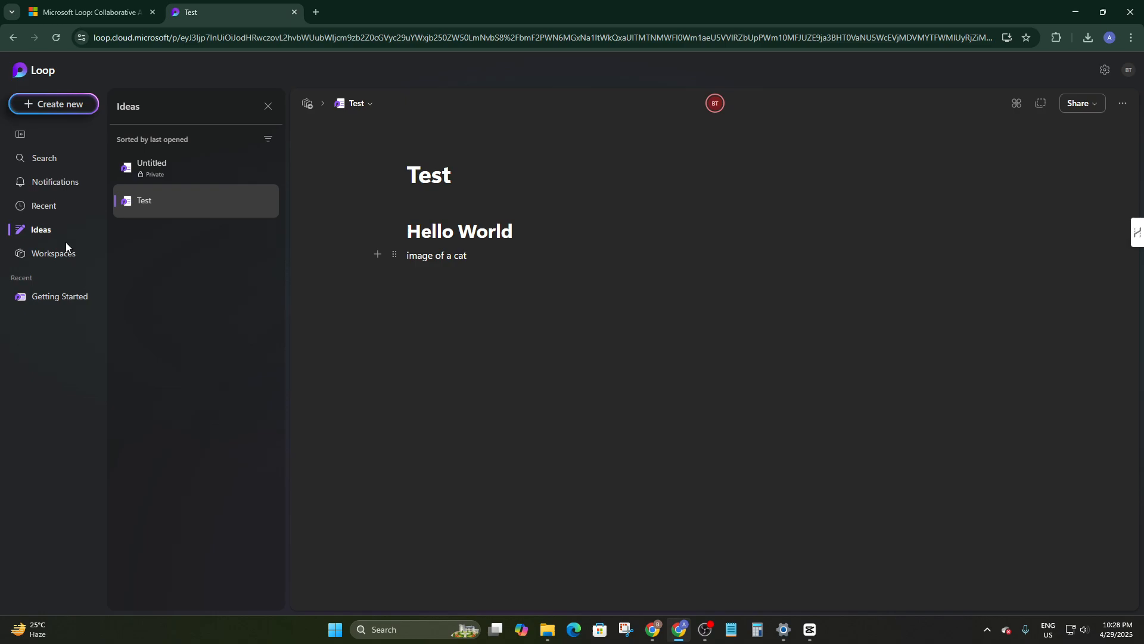
{"action": "left_click", "coordinate": [57, 253]}
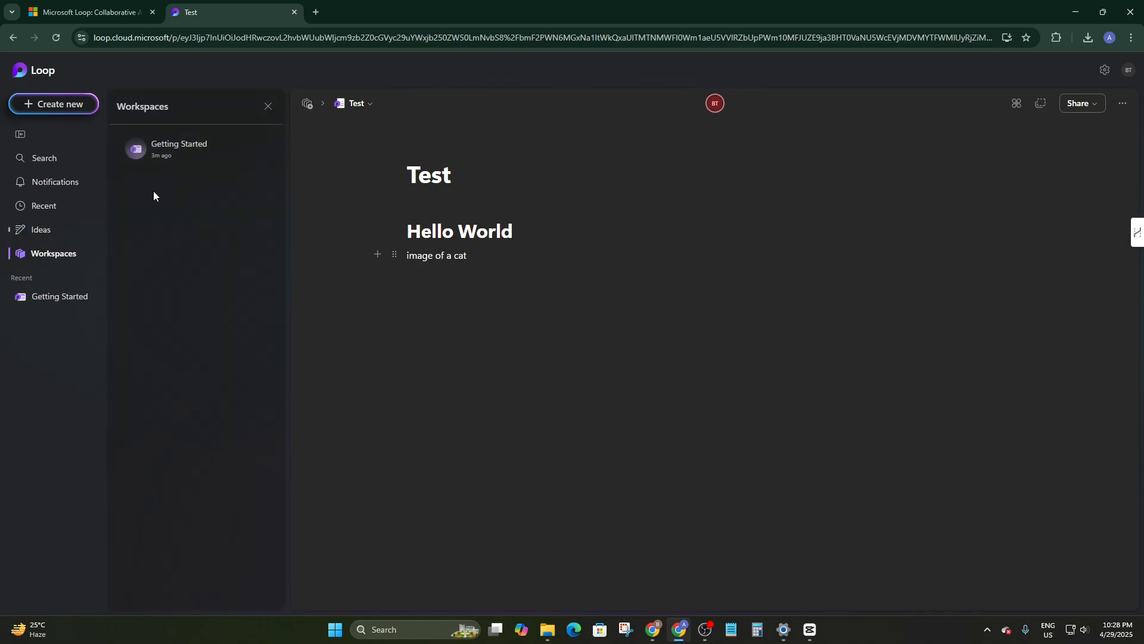
Step: Create a new workspace titled "Test"
{"action": "mouse_move", "coordinate": [162, 154]}
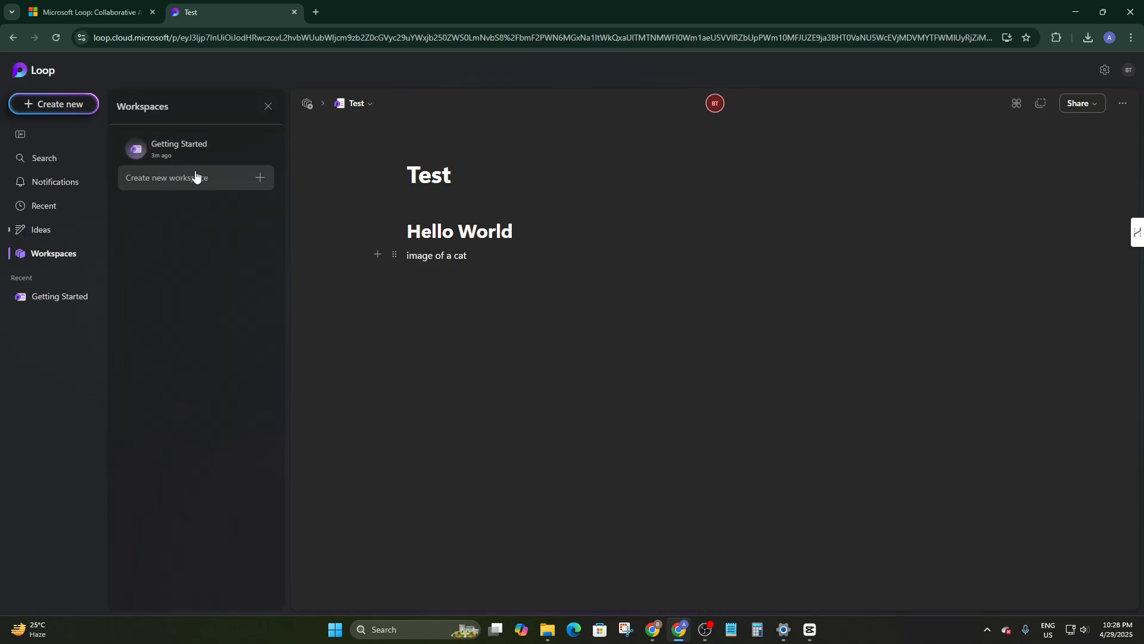
{"action": "left_click", "coordinate": [173, 177]}
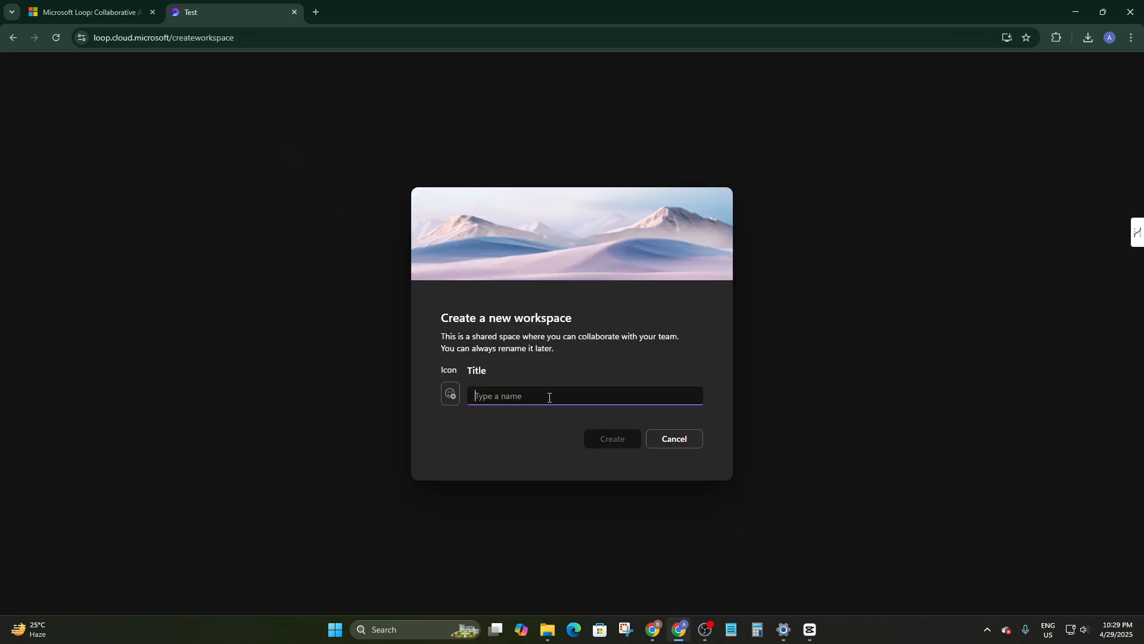
{"action": "type", "text": "Test"}
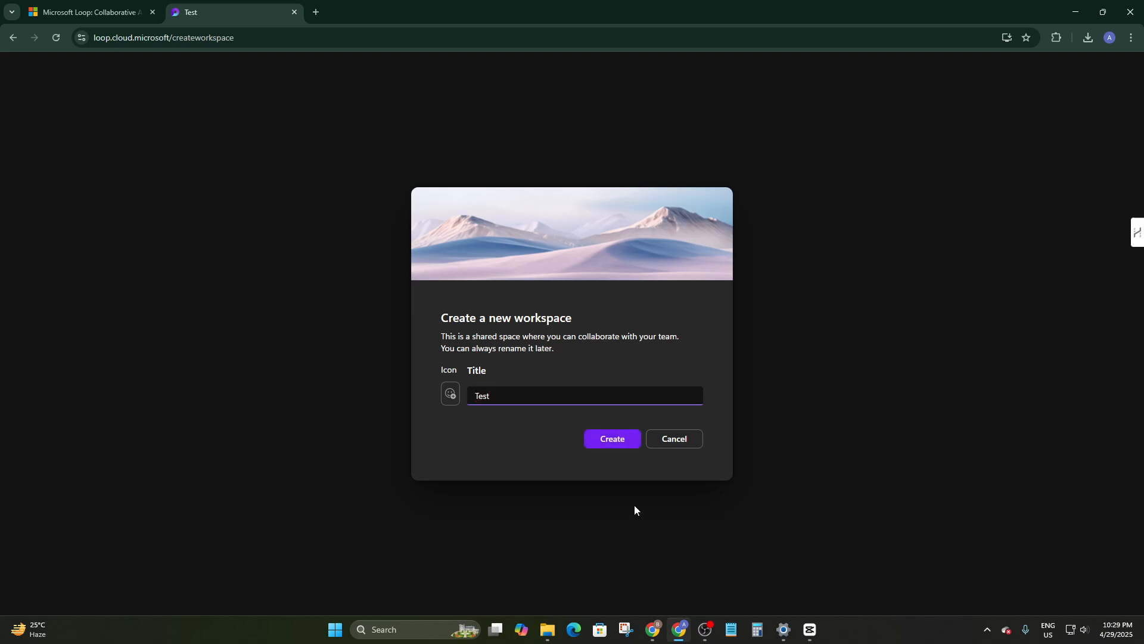
{"action": "left_click", "coordinate": [611, 444]}
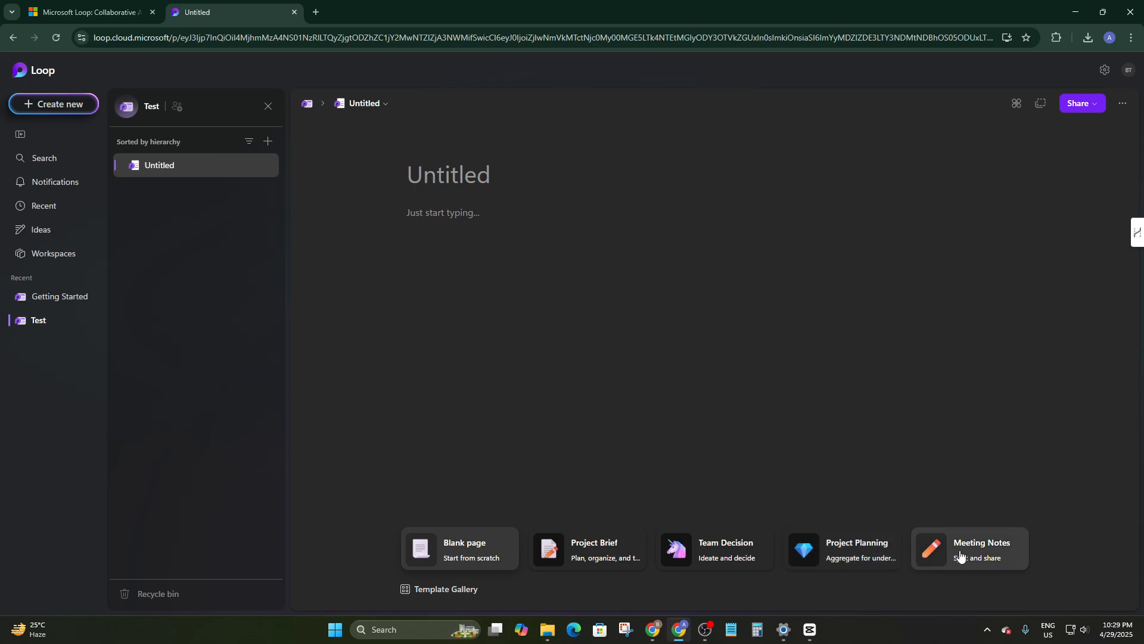
Step: Preview the Project Planning and Team Decision templates on the untitled page and examine the sections of Team Decision
{"action": "left_click", "coordinate": [826, 553]}
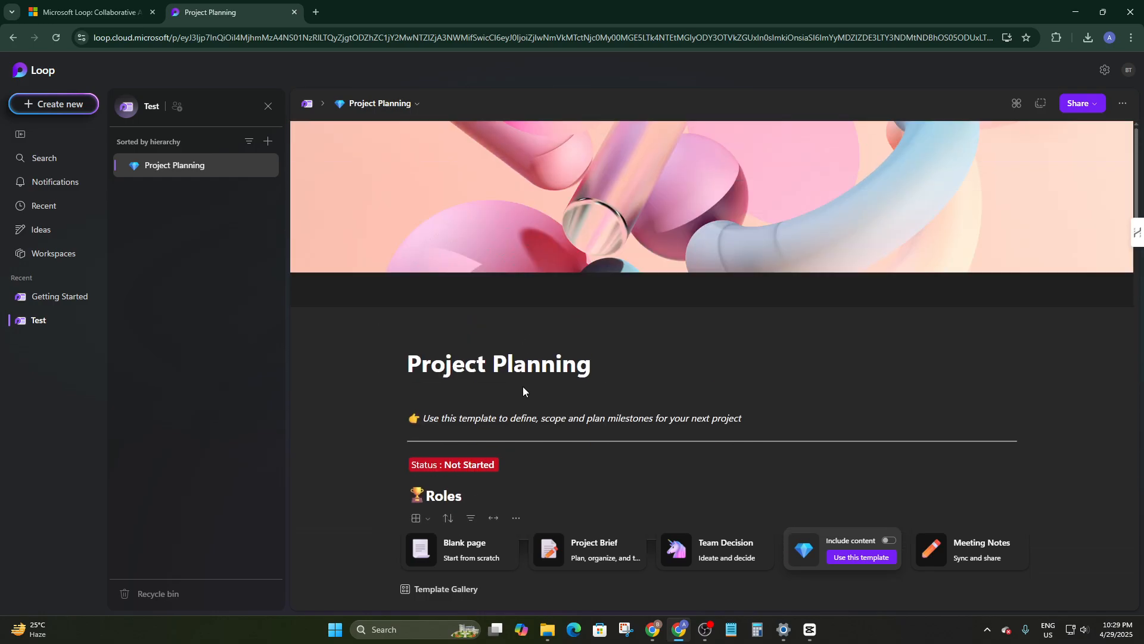
{"action": "left_click", "coordinate": [686, 551]}
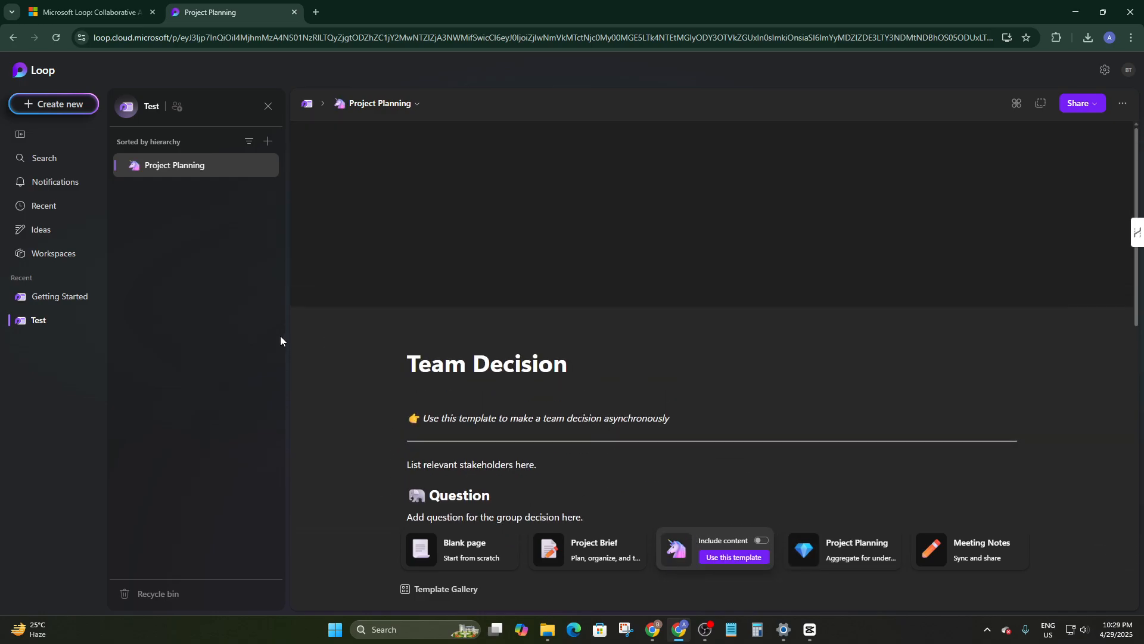
{"action": "scroll", "coordinate": [981, 511], "scroll_direction": "down", "scroll_amount": 10}
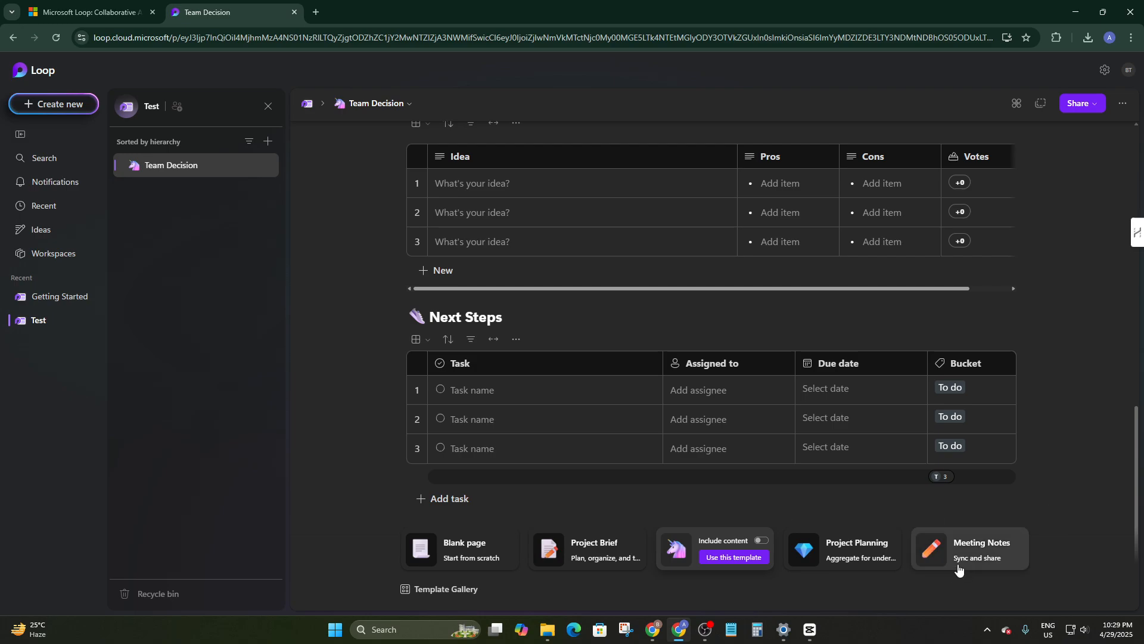
{"action": "scroll", "coordinate": [549, 368], "scroll_direction": "up", "scroll_amount": 4}
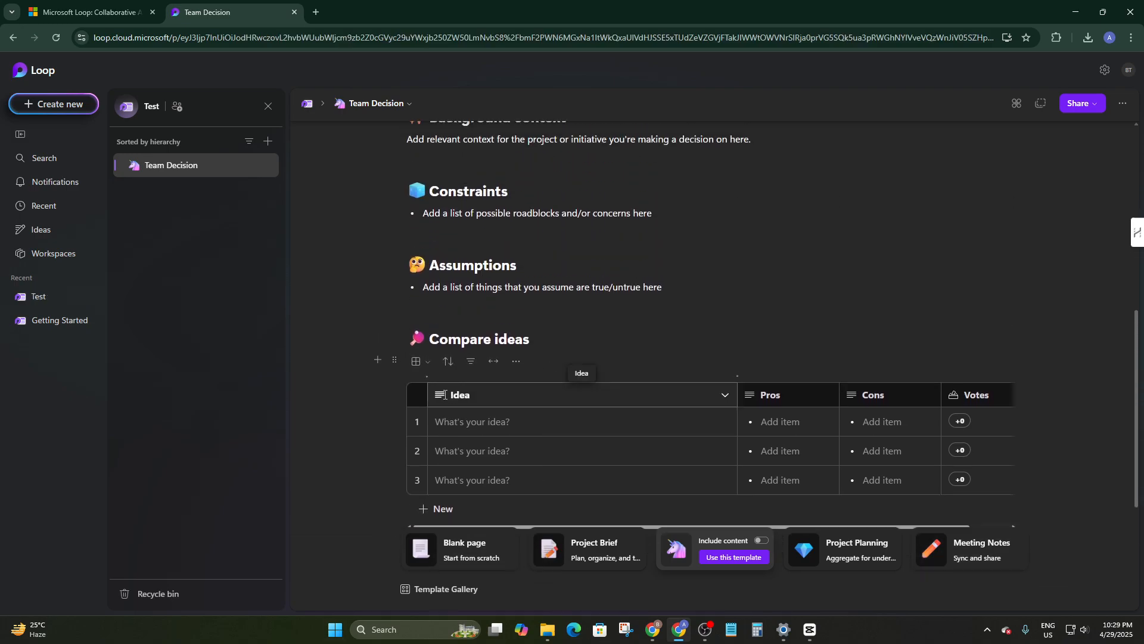
{"action": "scroll", "coordinate": [443, 394], "scroll_direction": "down", "scroll_amount": 4}
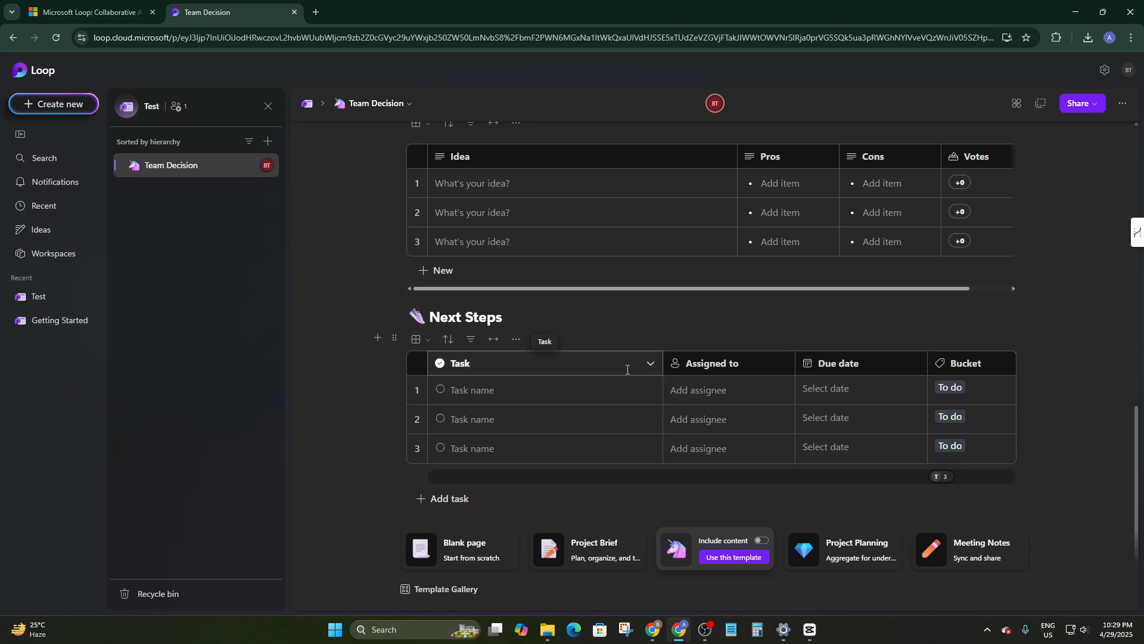
{"action": "scroll", "coordinate": [557, 391], "scroll_direction": "up", "scroll_amount": 10}
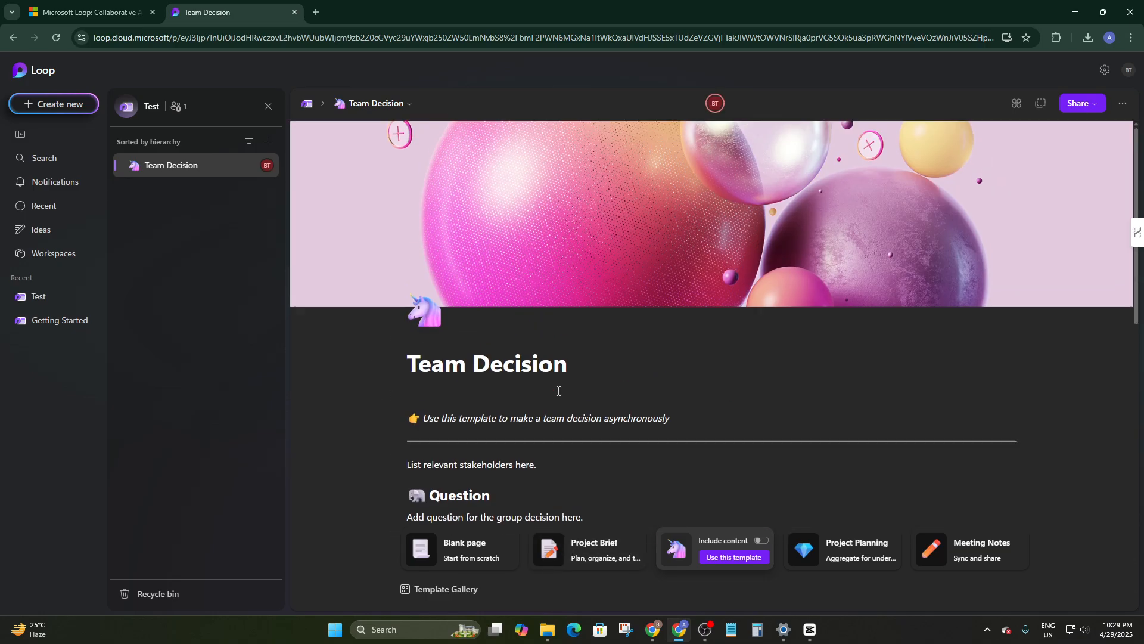
Step: Switch the page to the Project Brief template and review its sections from the overview to the project deliverables
{"action": "left_click", "coordinate": [596, 551]}
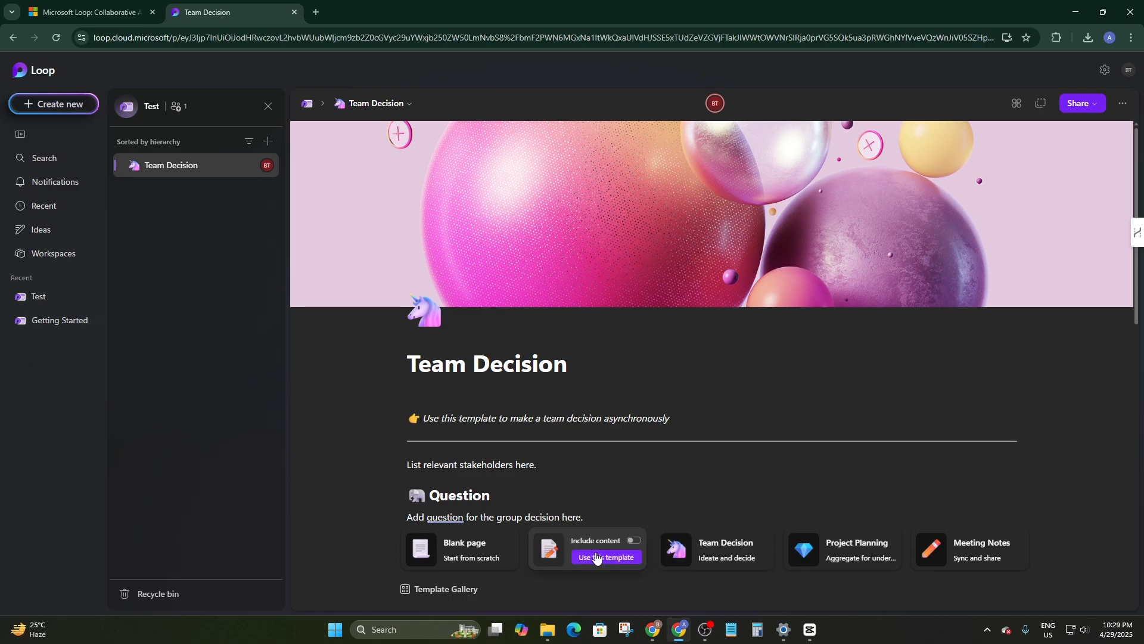
{"action": "scroll", "coordinate": [635, 364], "scroll_direction": "down", "scroll_amount": 5}
{"action": "scroll", "coordinate": [641, 360], "scroll_direction": "down", "scroll_amount": 3}
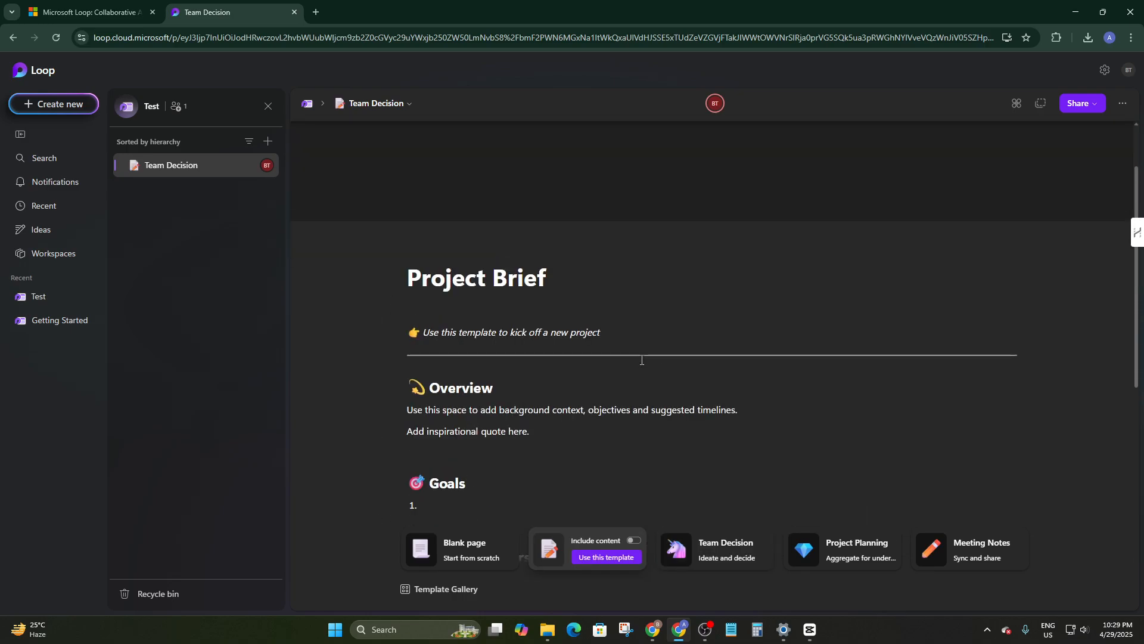
{"action": "scroll", "coordinate": [641, 362], "scroll_direction": "down", "scroll_amount": 8}
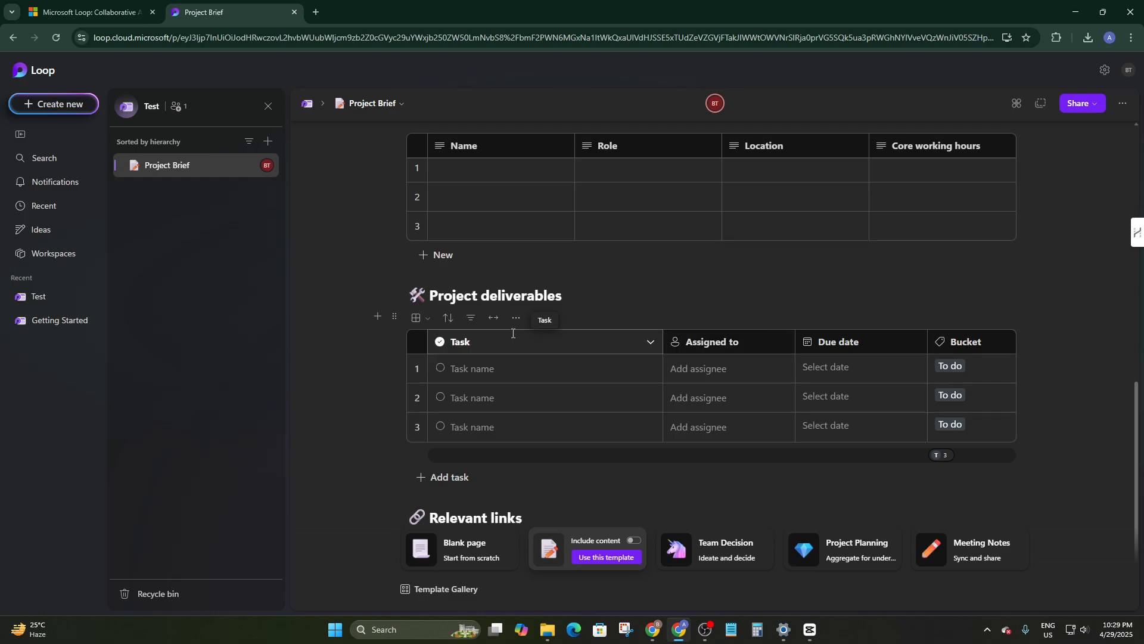
{"action": "scroll", "coordinate": [466, 398], "scroll_direction": "up", "scroll_amount": 15}
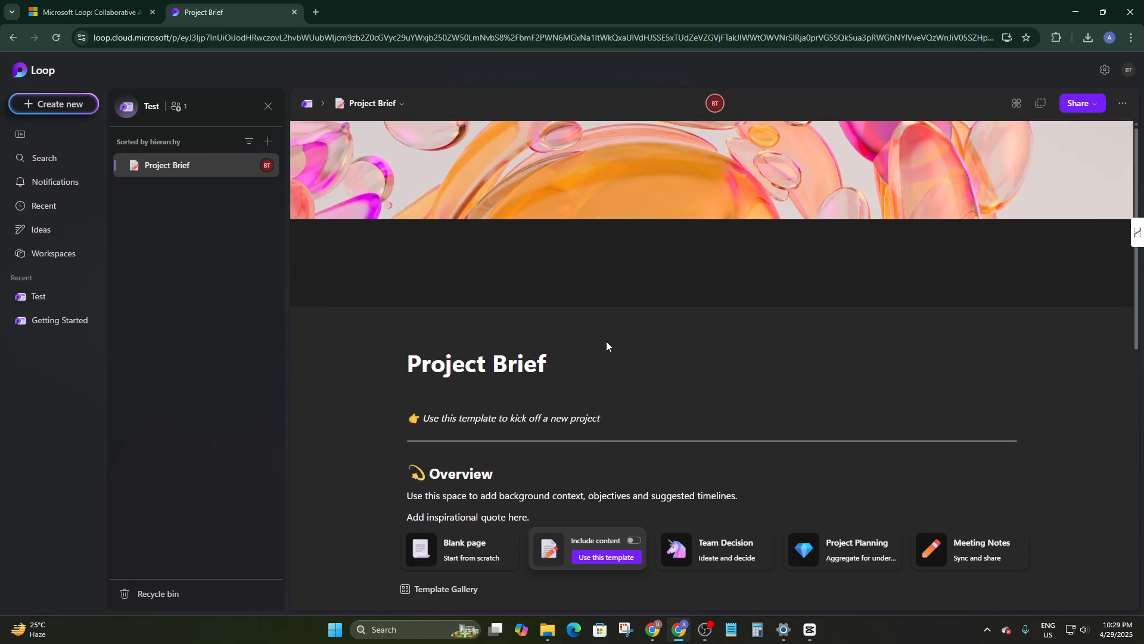
{"action": "scroll", "coordinate": [709, 349], "scroll_direction": "down", "scroll_amount": 4}
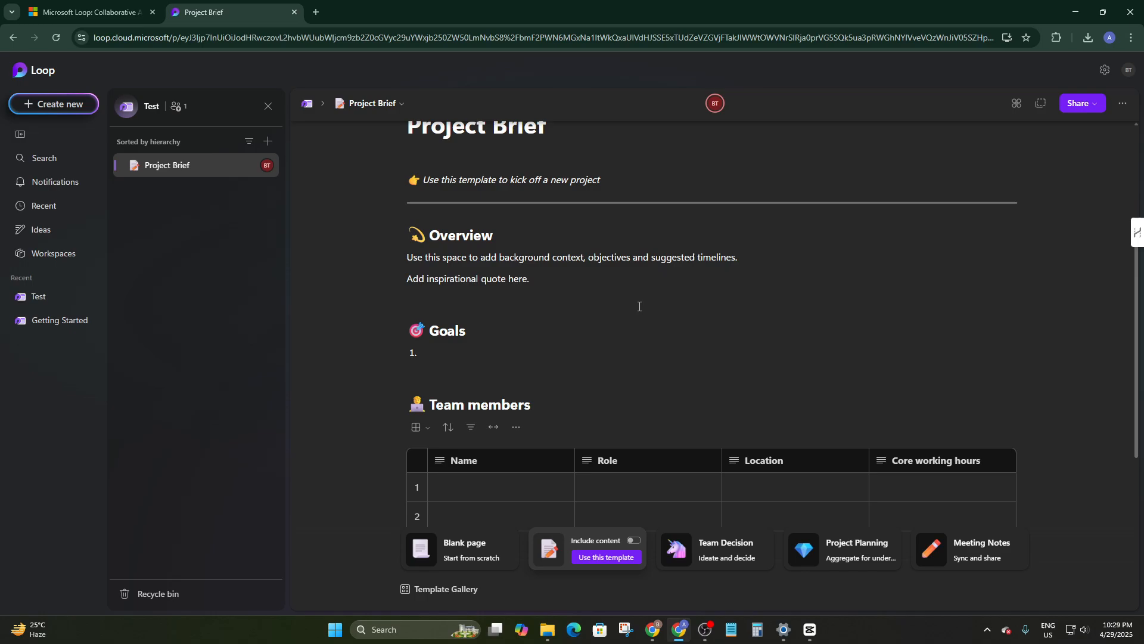
{"action": "scroll", "coordinate": [454, 287], "scroll_direction": "up", "scroll_amount": 4}
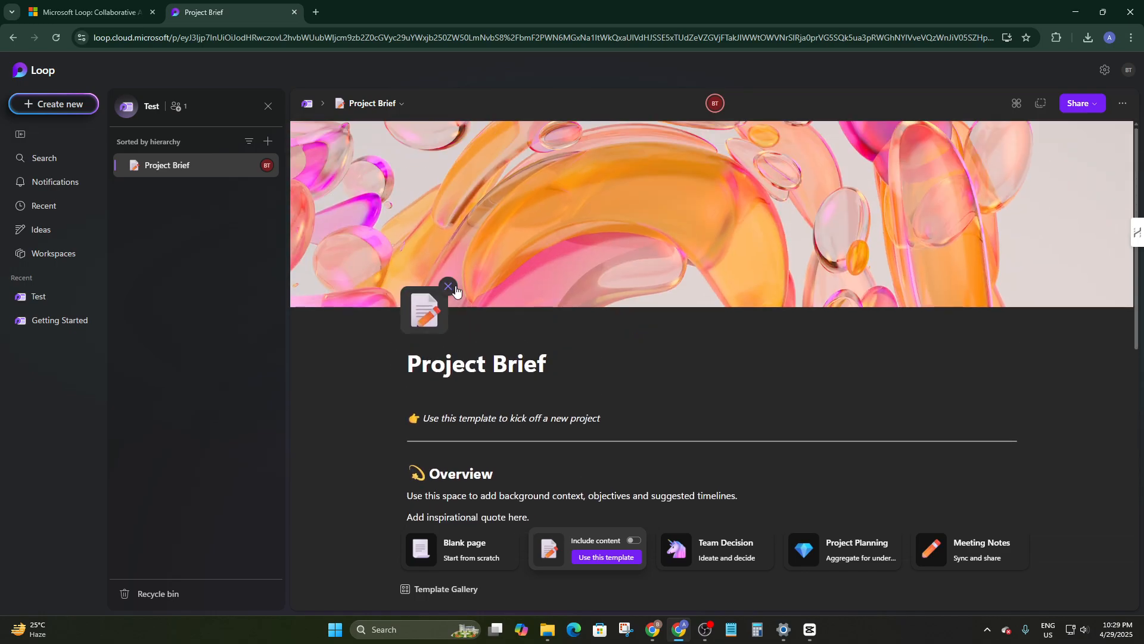
{"action": "scroll", "coordinate": [540, 446], "scroll_direction": "down", "scroll_amount": 2}
{"action": "scroll", "coordinate": [540, 446], "scroll_direction": "down", "scroll_amount": 4}
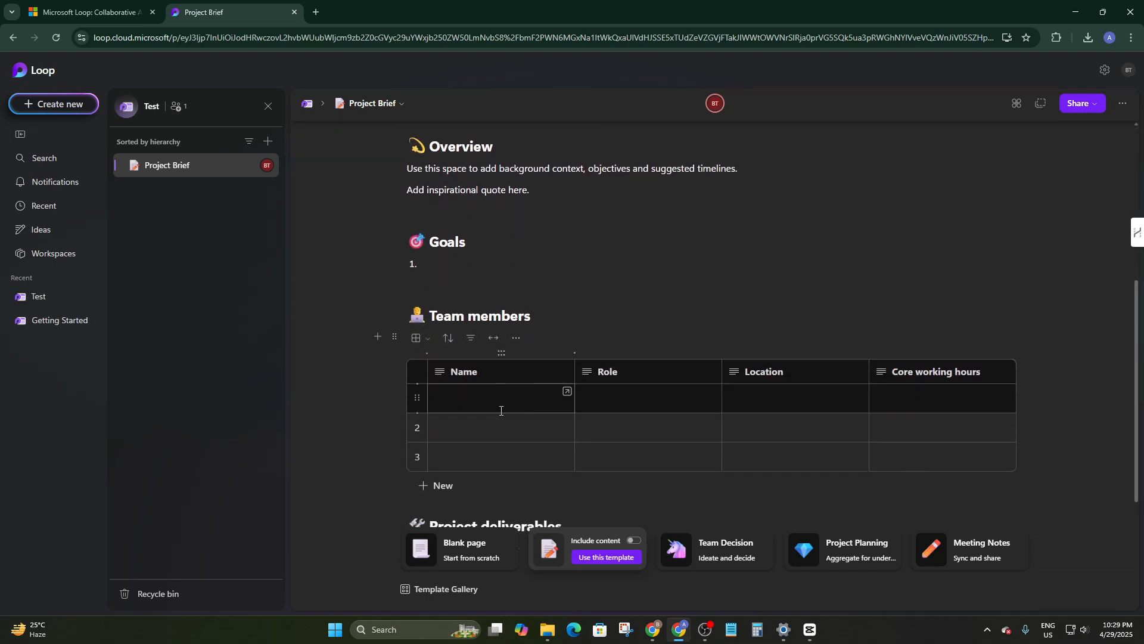
Step: Examine the first-row cells of the Team members table and the column options for Name, including resizing, without changing anything
{"action": "left_click", "coordinate": [472, 363]}
{"action": "left_click", "coordinate": [659, 367]}
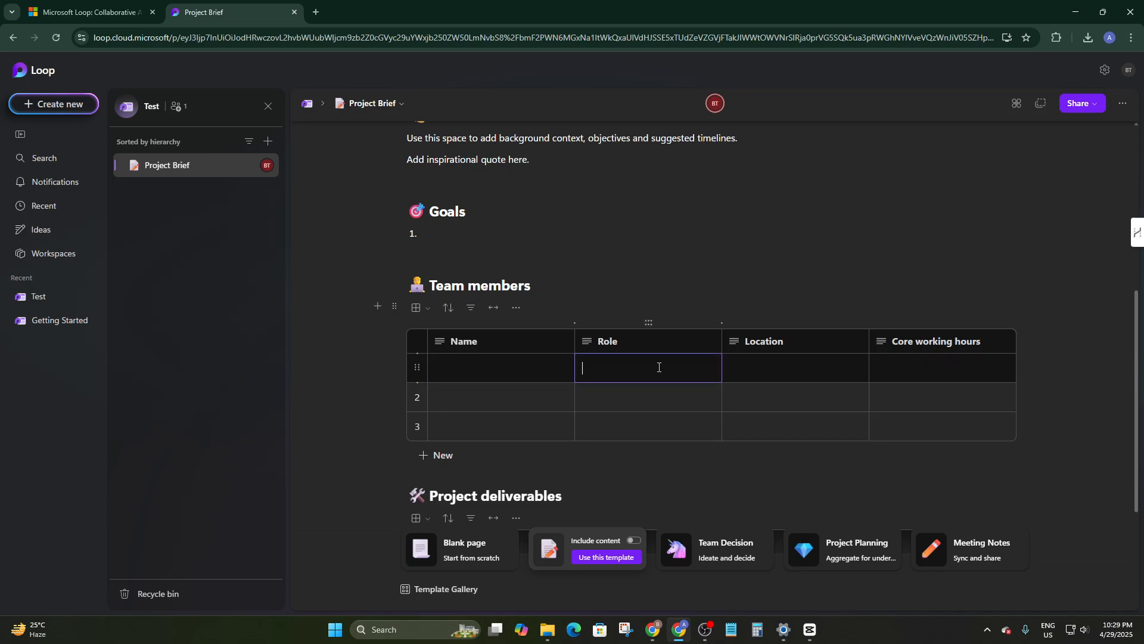
{"action": "left_click", "coordinate": [832, 364]}
{"action": "left_click", "coordinate": [891, 366]}
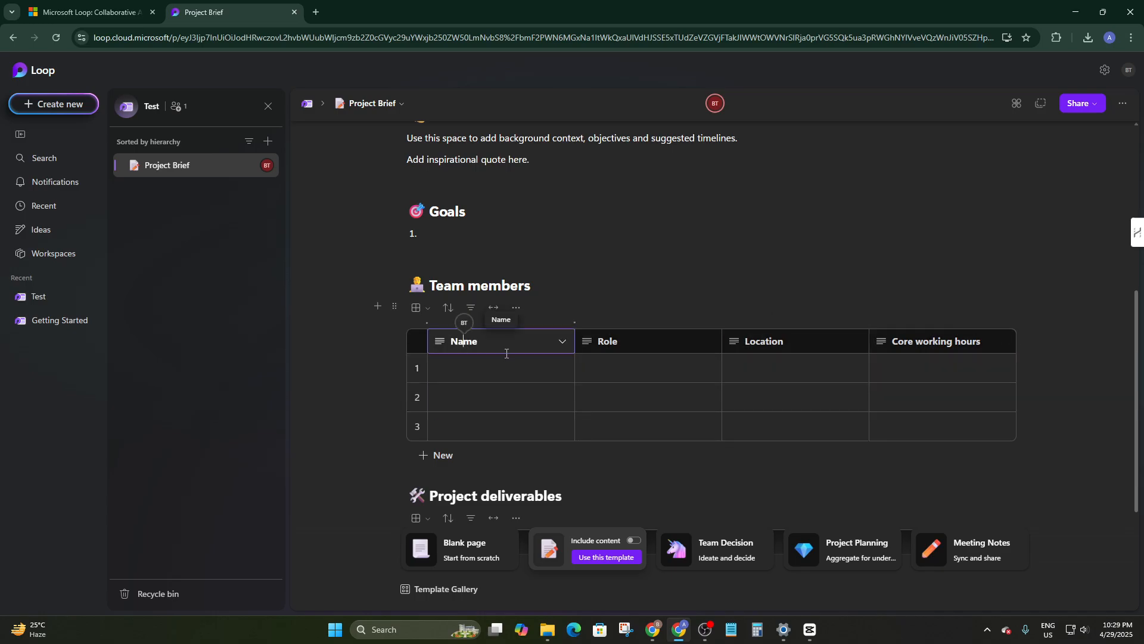
{"action": "left_click", "coordinate": [562, 341]}
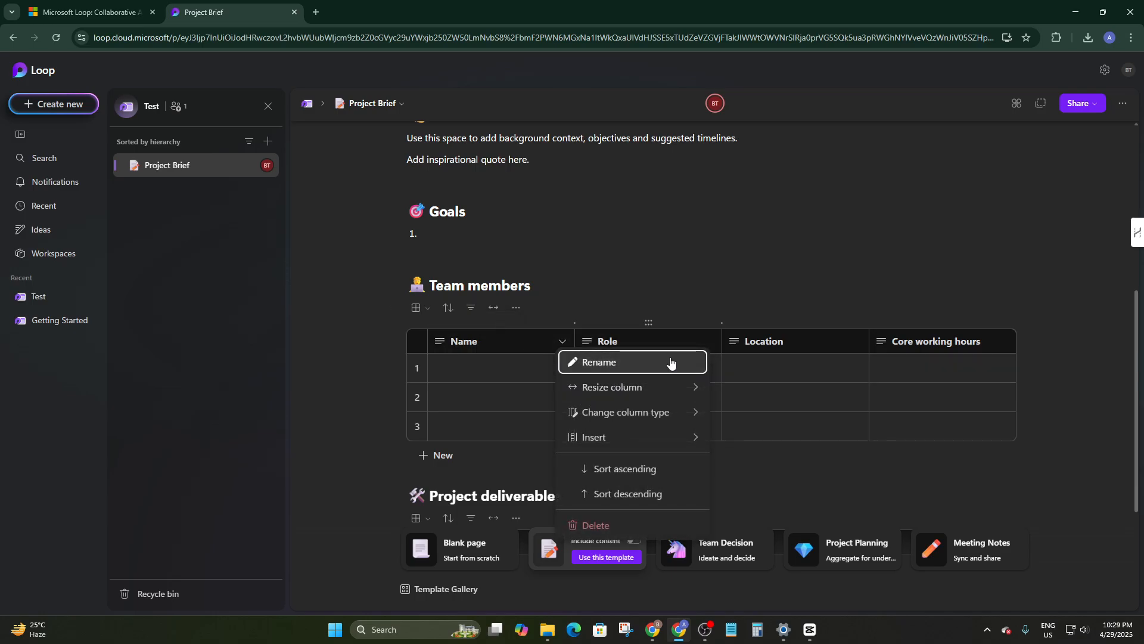
{"action": "mouse_move", "coordinate": [644, 392]}
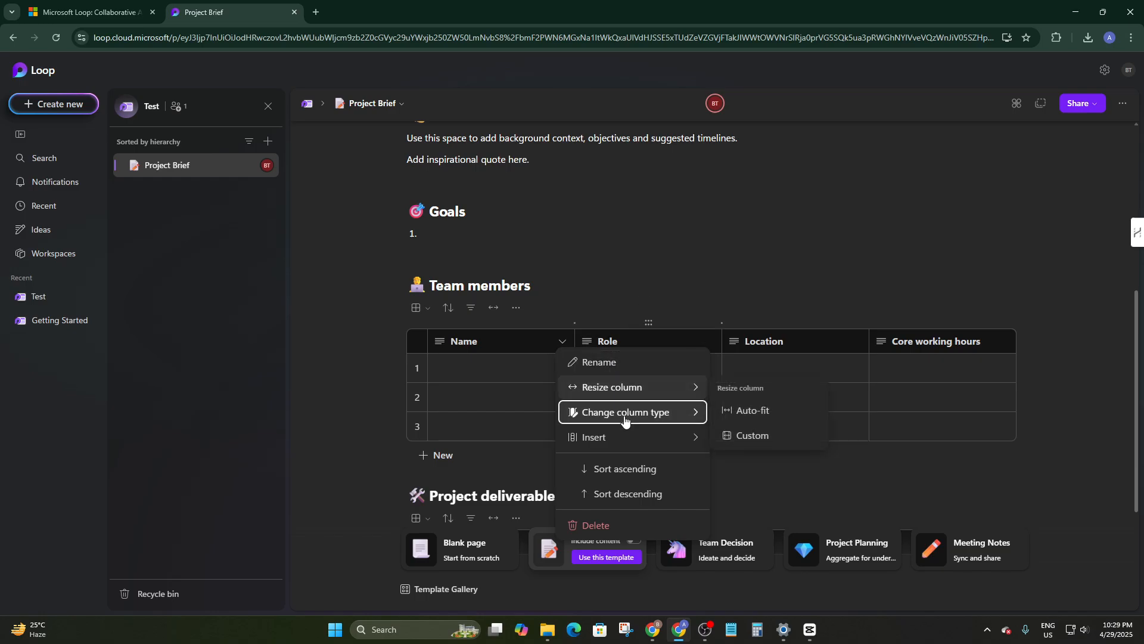
{"action": "left_click", "coordinate": [848, 279]}
Step: Examine the heading, list, color and comment options for the "Add inspirational quote here." line, leaving its formatting as is
{"action": "scroll", "coordinate": [628, 318], "scroll_direction": "up", "scroll_amount": 6}
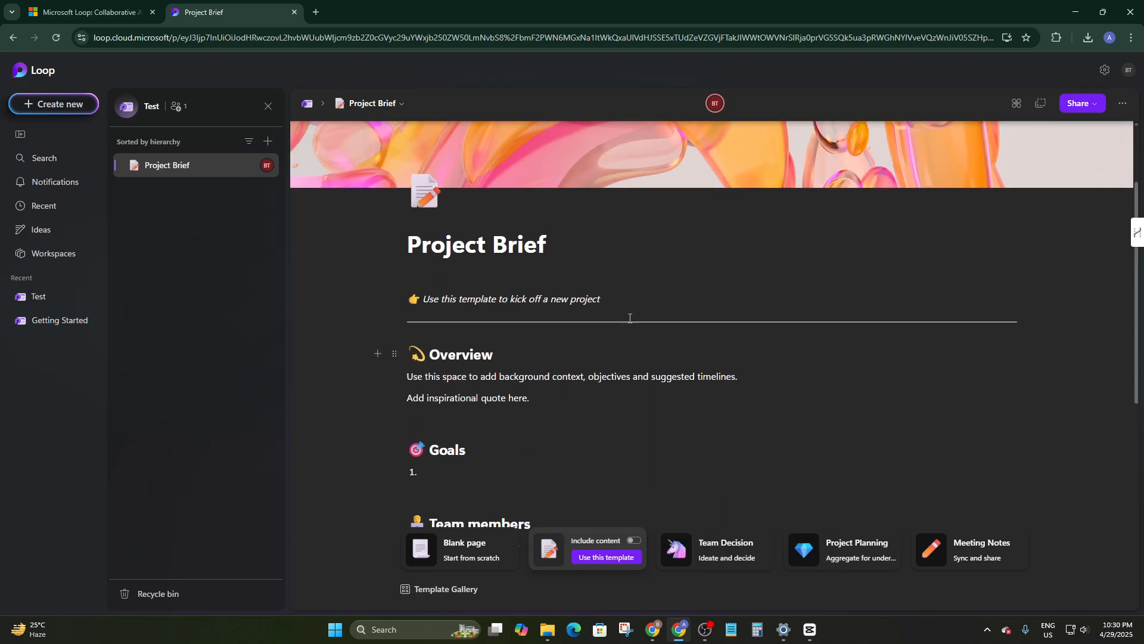
{"action": "scroll", "coordinate": [628, 319], "scroll_direction": "down", "scroll_amount": 9}
{"action": "scroll", "coordinate": [629, 318], "scroll_direction": "up", "scroll_amount": 5}
{"action": "scroll", "coordinate": [627, 319], "scroll_direction": "up", "scroll_amount": 1}
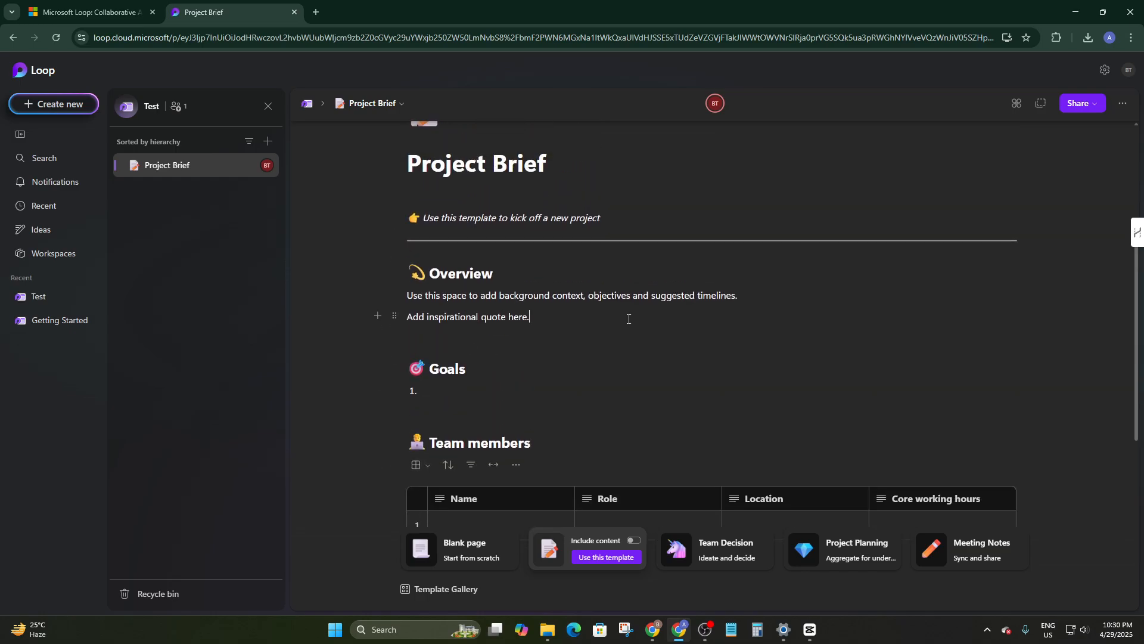
{"action": "right_click", "coordinate": [628, 319]}
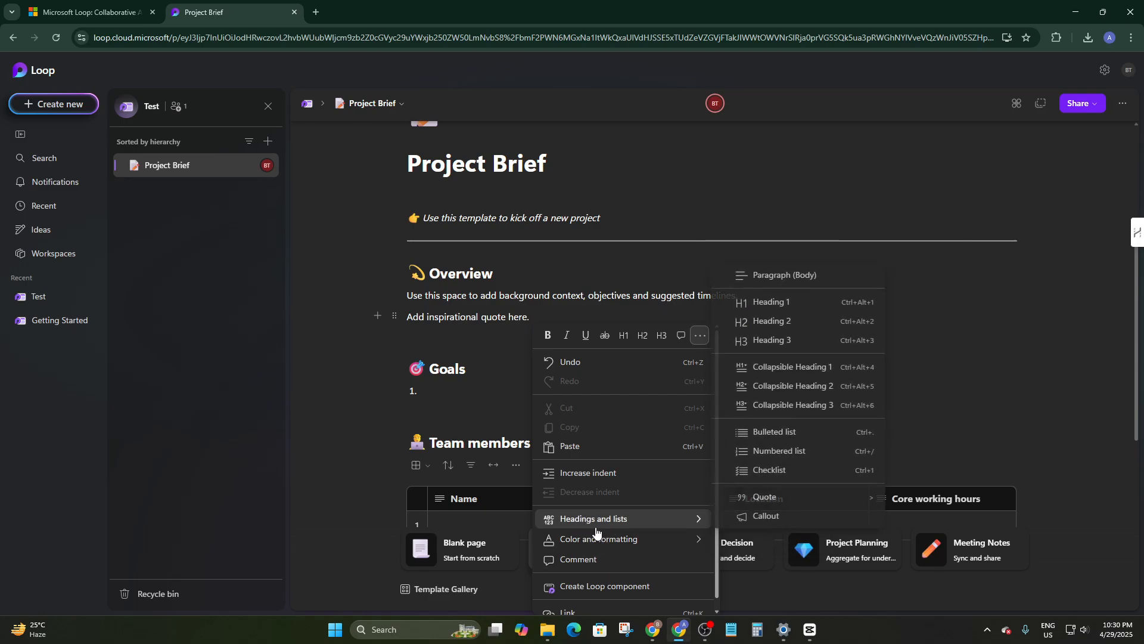
{"action": "mouse_move", "coordinate": [595, 539]}
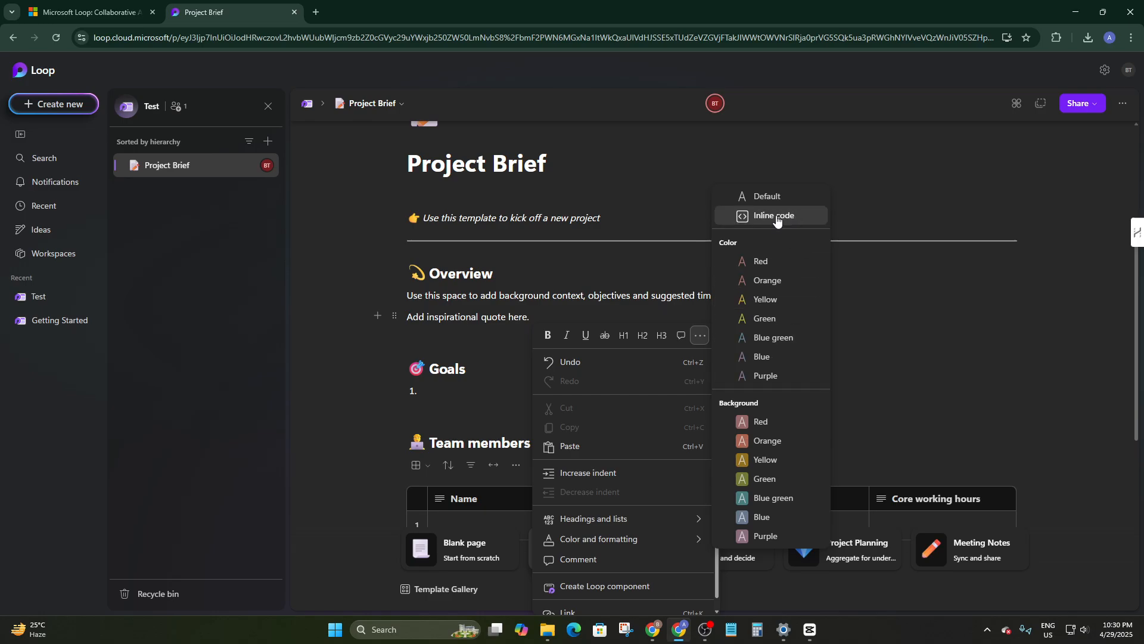
{"action": "scroll", "coordinate": [596, 477], "scroll_direction": "down", "scroll_amount": 1}
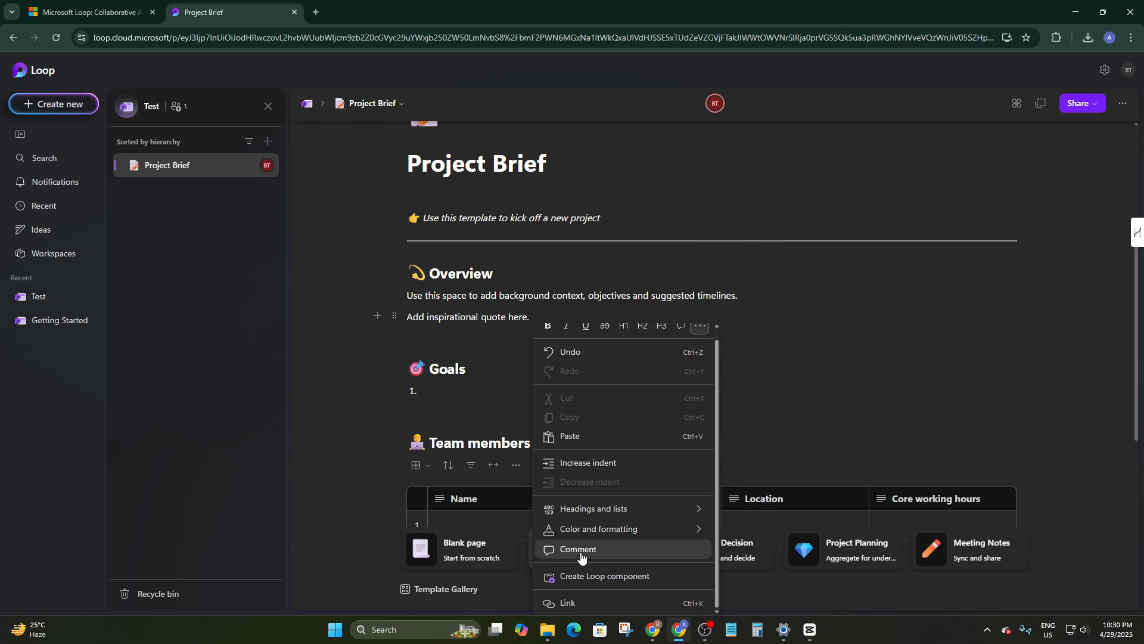
{"action": "scroll", "coordinate": [669, 362], "scroll_direction": "up", "scroll_amount": 1}
{"action": "left_click", "coordinate": [687, 337]}
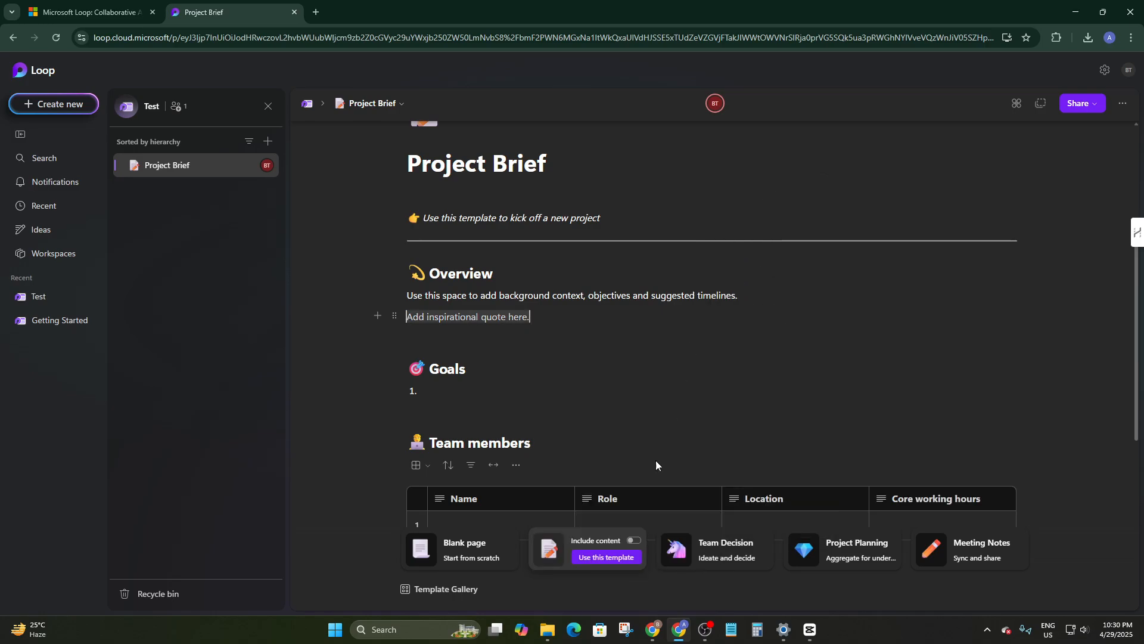
Step: Turn the Goals heading into a bulleted list item and dismiss its formatting options
{"action": "left_click", "coordinate": [593, 370]}
{"action": "right_click", "coordinate": [648, 361]}
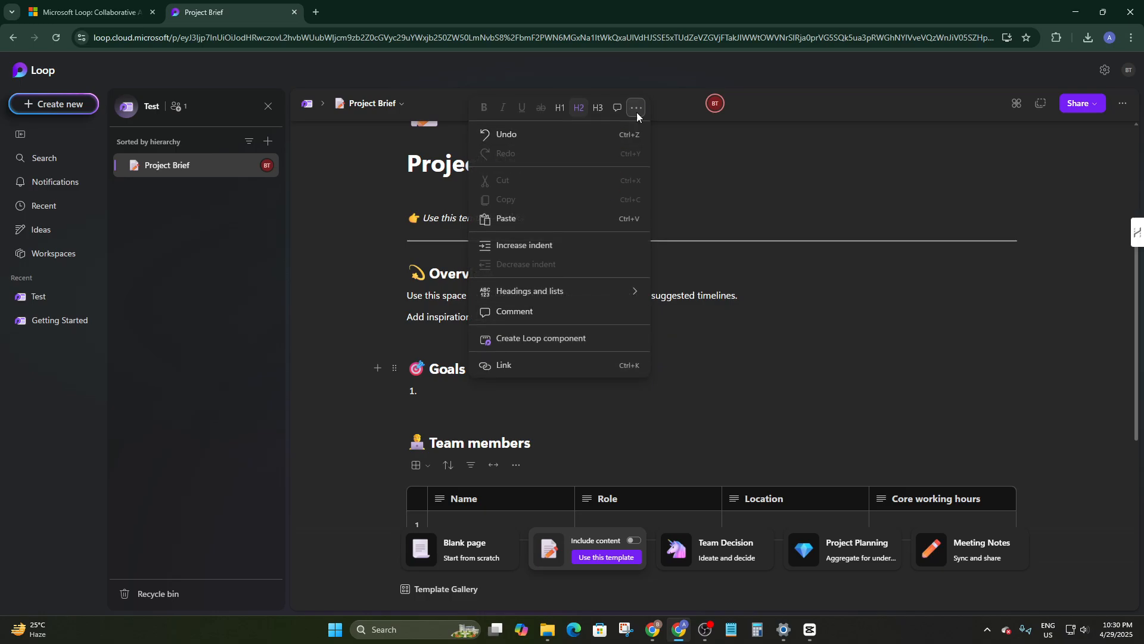
{"action": "left_click", "coordinate": [639, 107]}
{"action": "left_click", "coordinate": [637, 391]}
{"action": "mouse_move", "coordinate": [584, 292]}
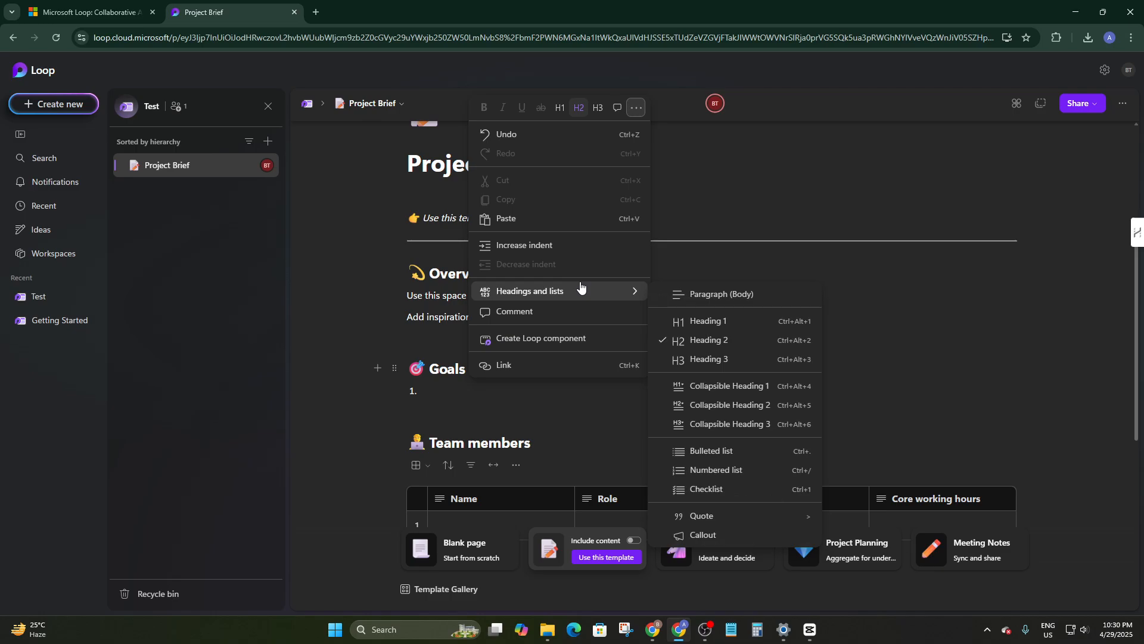
{"action": "left_click", "coordinate": [709, 452]}
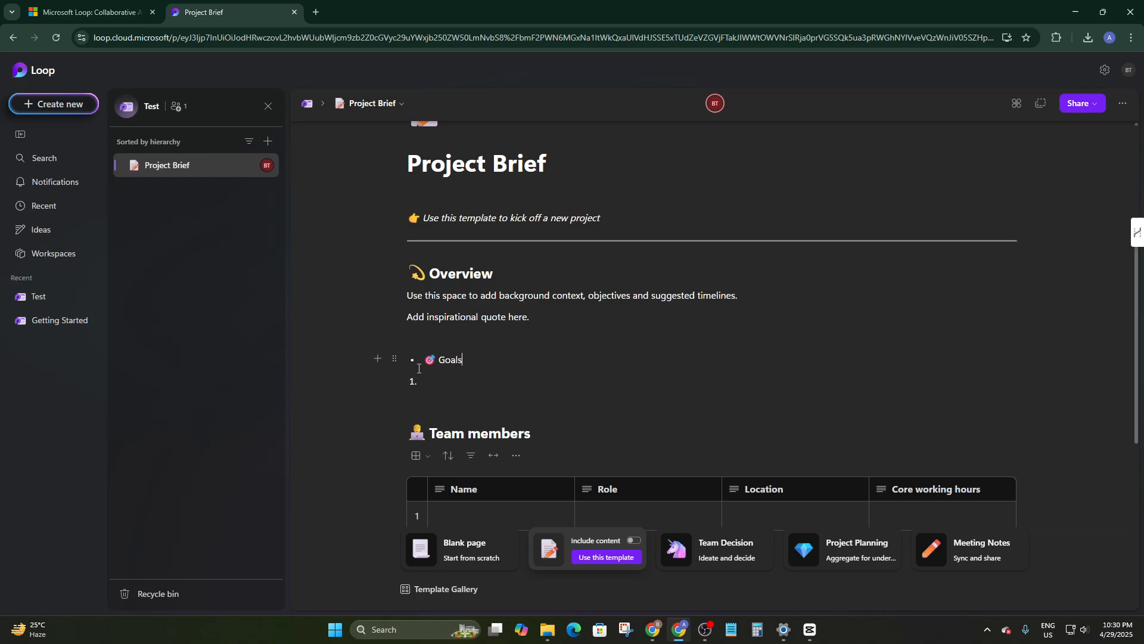
{"action": "right_click", "coordinate": [469, 362]}
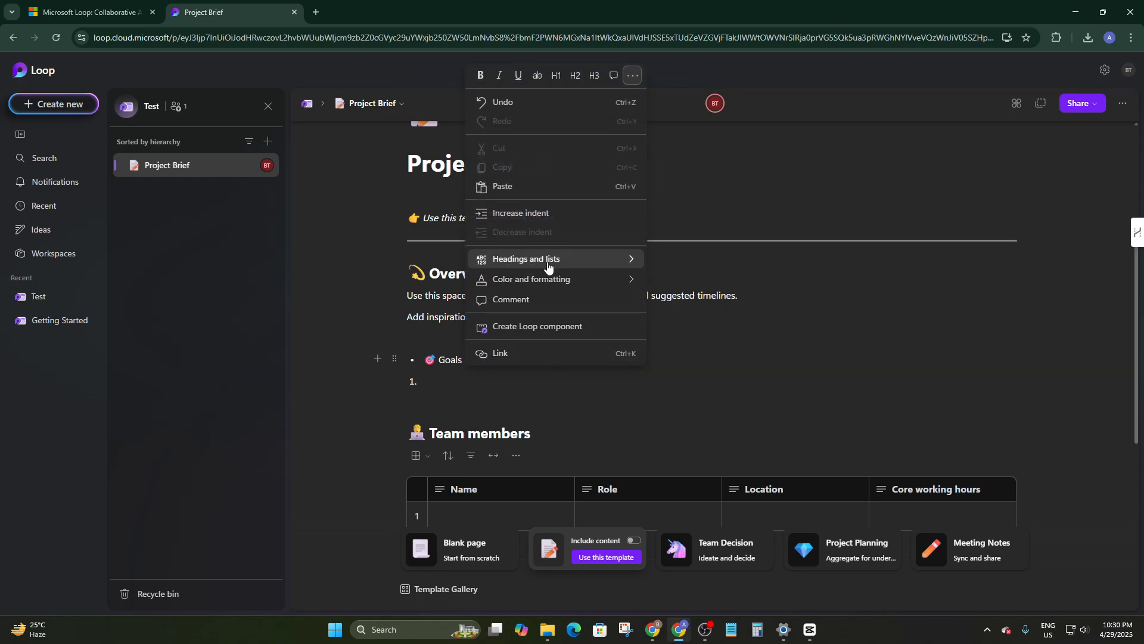
{"action": "left_click", "coordinate": [786, 385]}
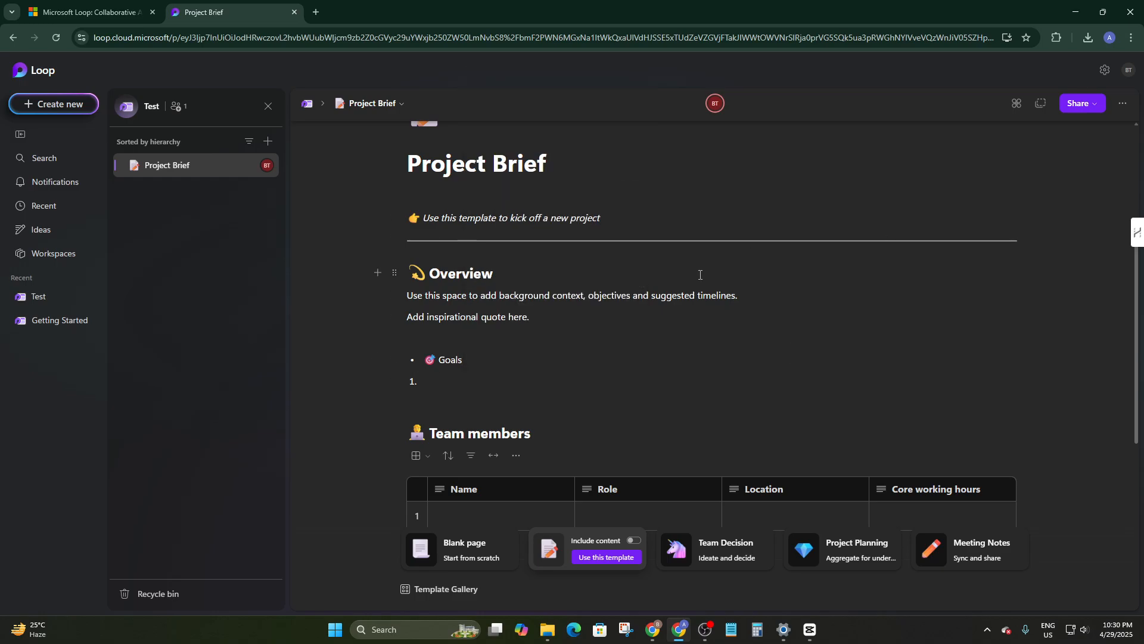
Step: Add the line "add a table of 2 column and row" directly below the Relevant links heading
{"action": "scroll", "coordinate": [685, 292], "scroll_direction": "down", "scroll_amount": 6}
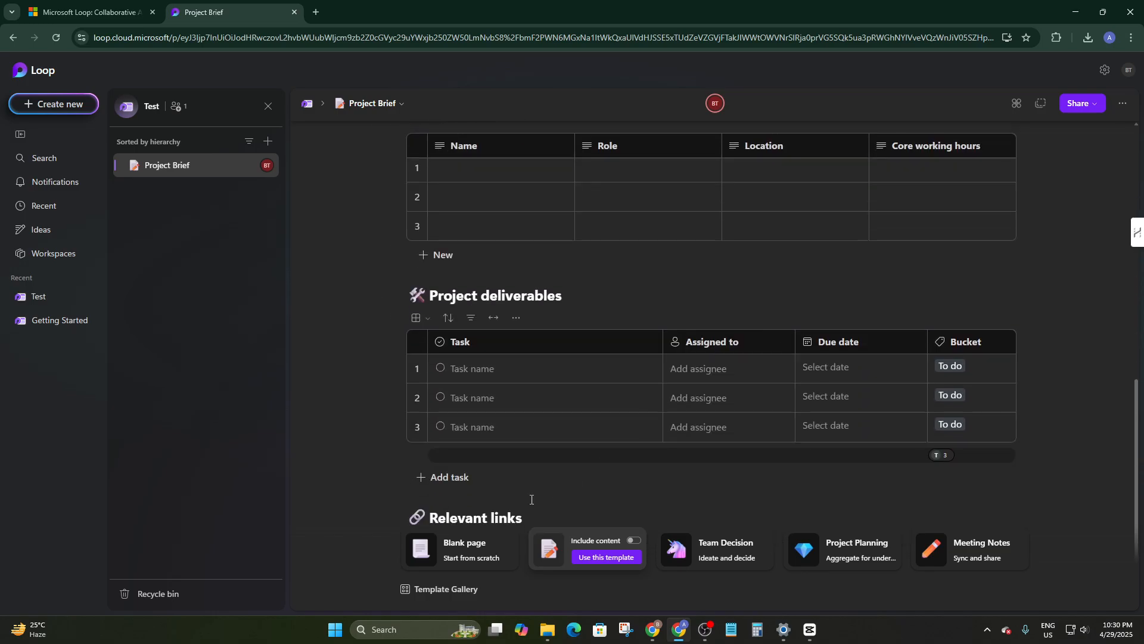
{"action": "key", "text": "Return"}
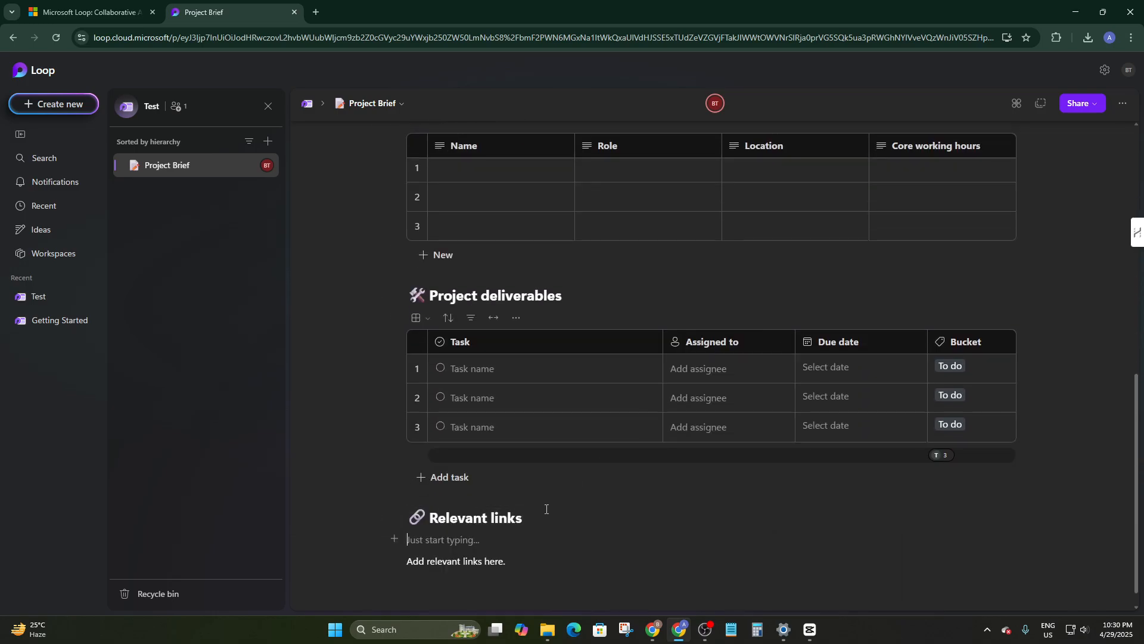
{"action": "type", "text": "ad"}
{"action": "type", "text": "2 coloumn n"}
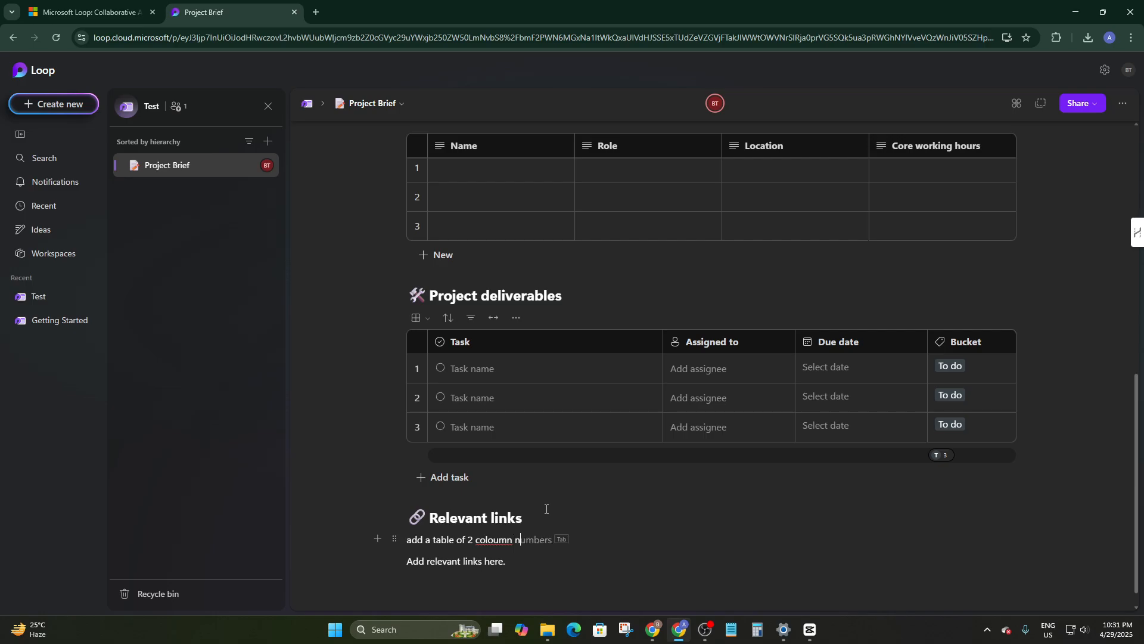
{"action": "key", "text": "BackSpace"}
{"action": "key", "text": "BackSpace"}
{"action": "key", "text": "BackSpace"}
{"action": "key", "text": "BackSpace"}
Step: Try to create a Loop component from the "add a table of 2 column and row" line and dismiss the resulting dialog
{"action": "left_click_drag", "start_coordinate": [565, 565], "coordinate": [404, 540]}
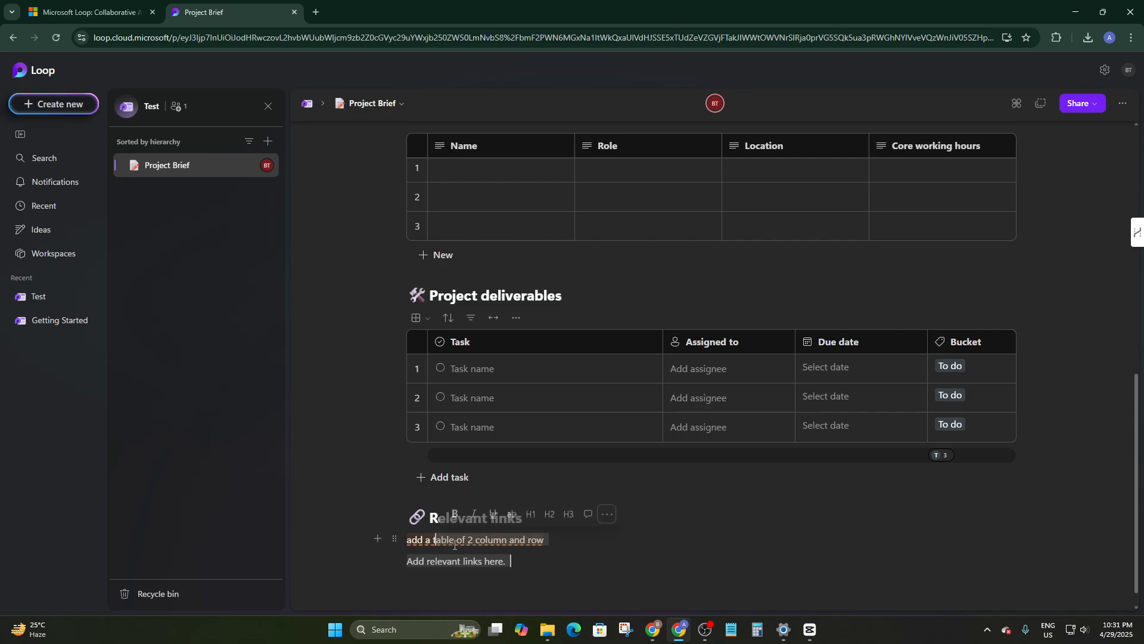
{"action": "left_click", "coordinate": [572, 560]}
{"action": "left_click_drag", "start_coordinate": [546, 540], "coordinate": [411, 541]}
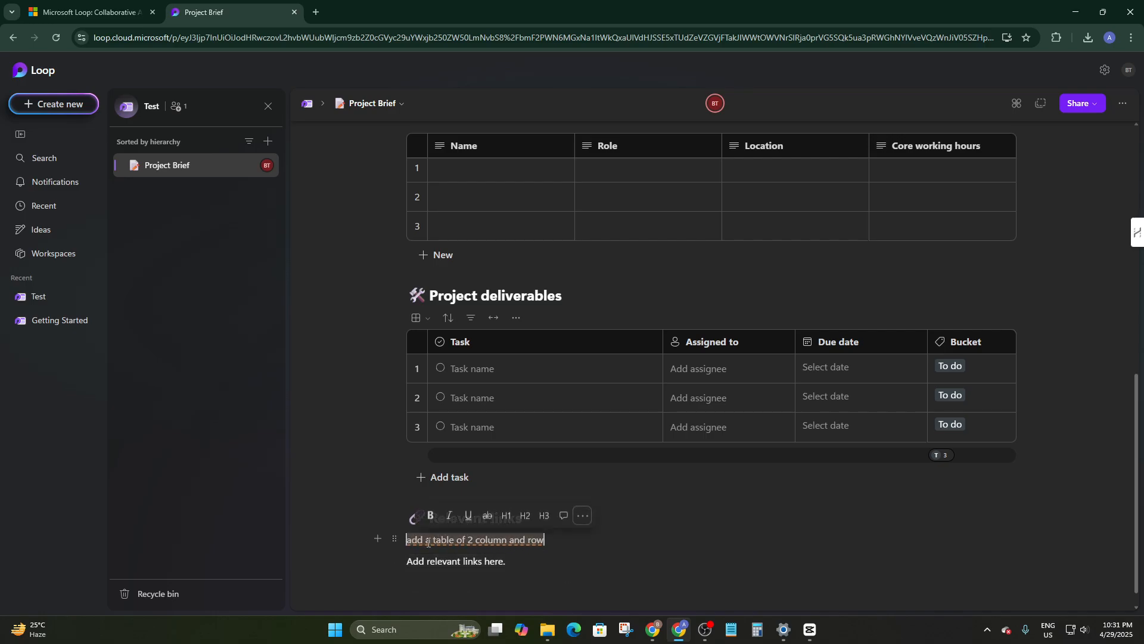
{"action": "right_click", "coordinate": [428, 544]}
{"action": "left_click", "coordinate": [477, 507]}
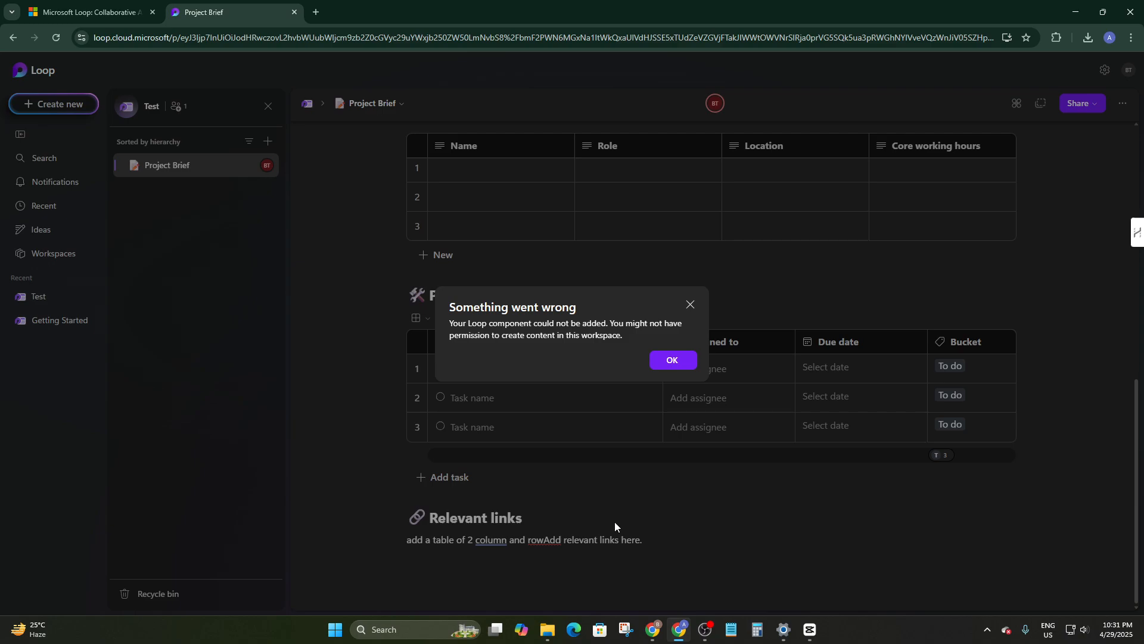
{"action": "left_click", "coordinate": [667, 361]}
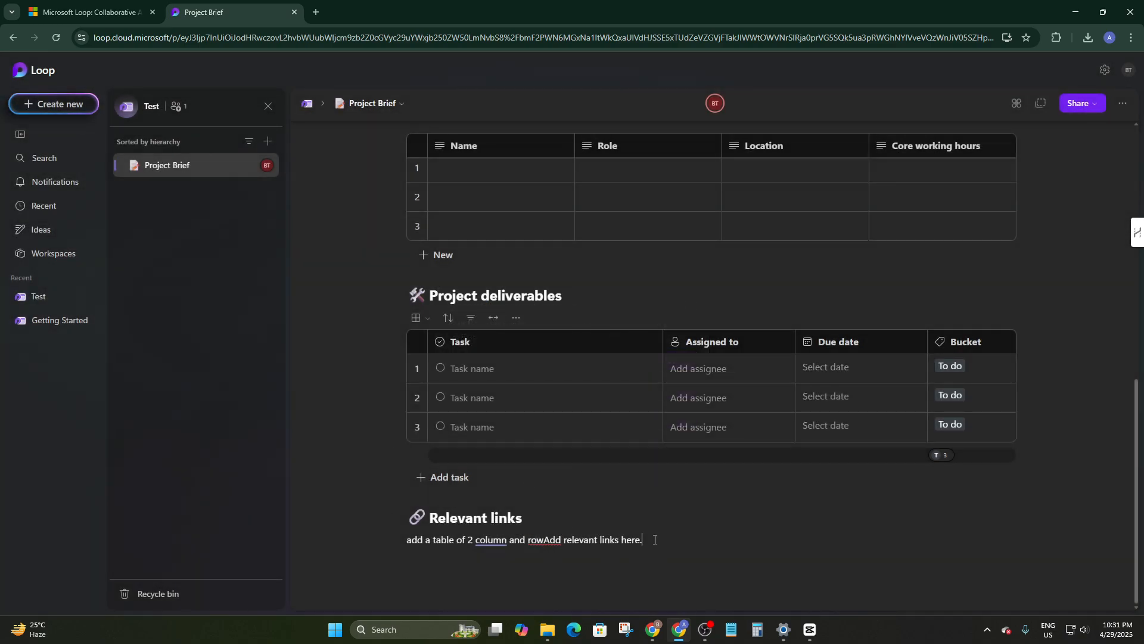
Step: Delete the merged table request and "Add relevant links here." line under the Relevant links heading
{"action": "left_click_drag", "start_coordinate": [655, 539], "coordinate": [407, 539]}
{"action": "key", "text": "BackSpace"}
Step: Look over the Project Brief page from its cover and overview to the Team members and Project deliverables tables
{"action": "scroll", "coordinate": [380, 370], "scroll_direction": "up", "scroll_amount": 5}
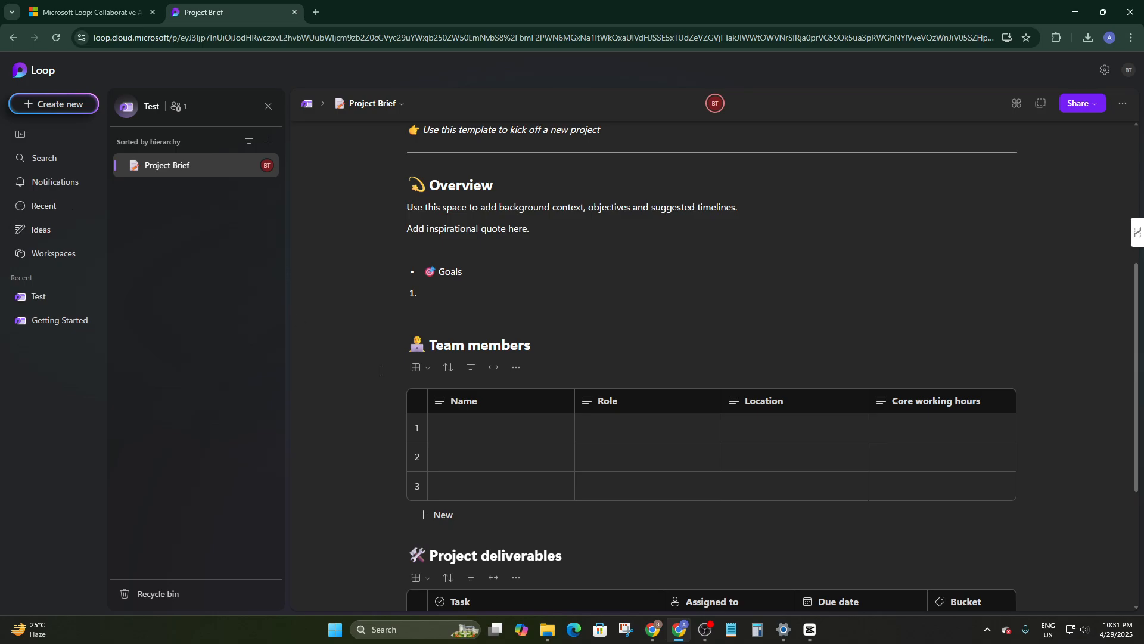
{"action": "scroll", "coordinate": [381, 371], "scroll_direction": "down", "scroll_amount": 4}
{"action": "scroll", "coordinate": [462, 365], "scroll_direction": "up", "scroll_amount": 10}
{"action": "scroll", "coordinate": [439, 213], "scroll_direction": "down", "scroll_amount": 3}
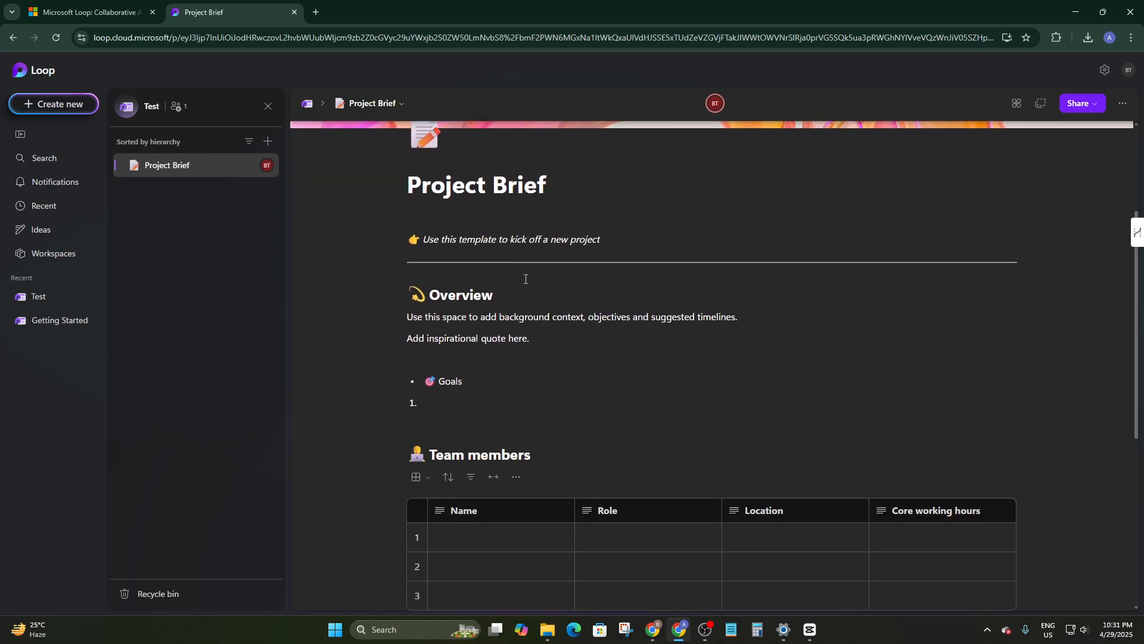
{"action": "scroll", "coordinate": [392, 280], "scroll_direction": "down", "scroll_amount": 3}
{"action": "left_click", "coordinate": [986, 411]}
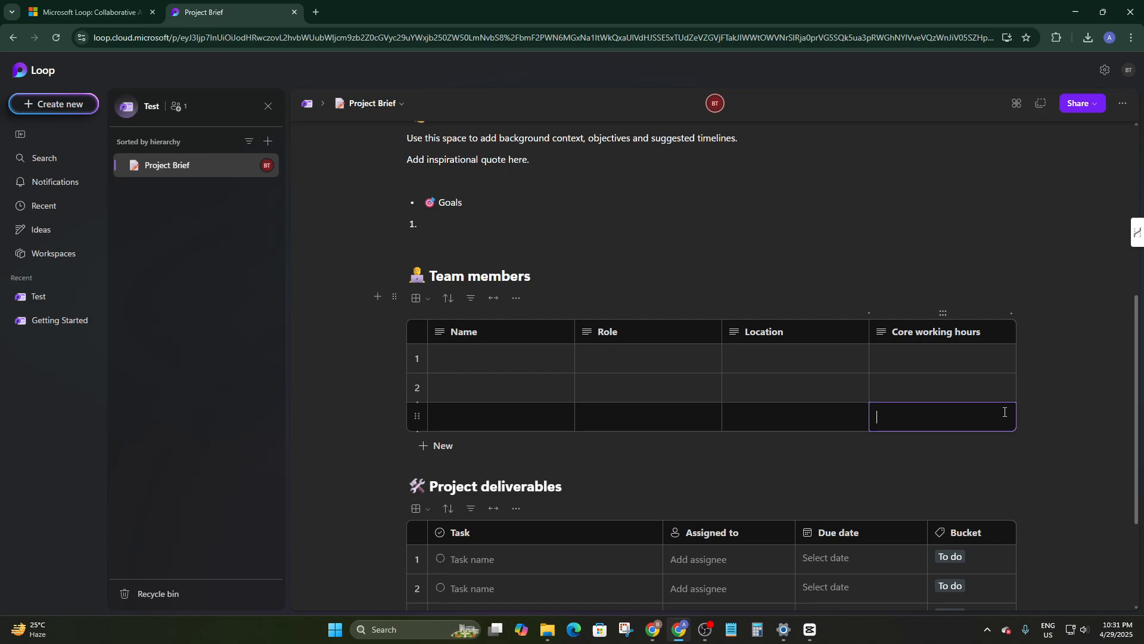
{"action": "left_click", "coordinate": [1048, 400]}
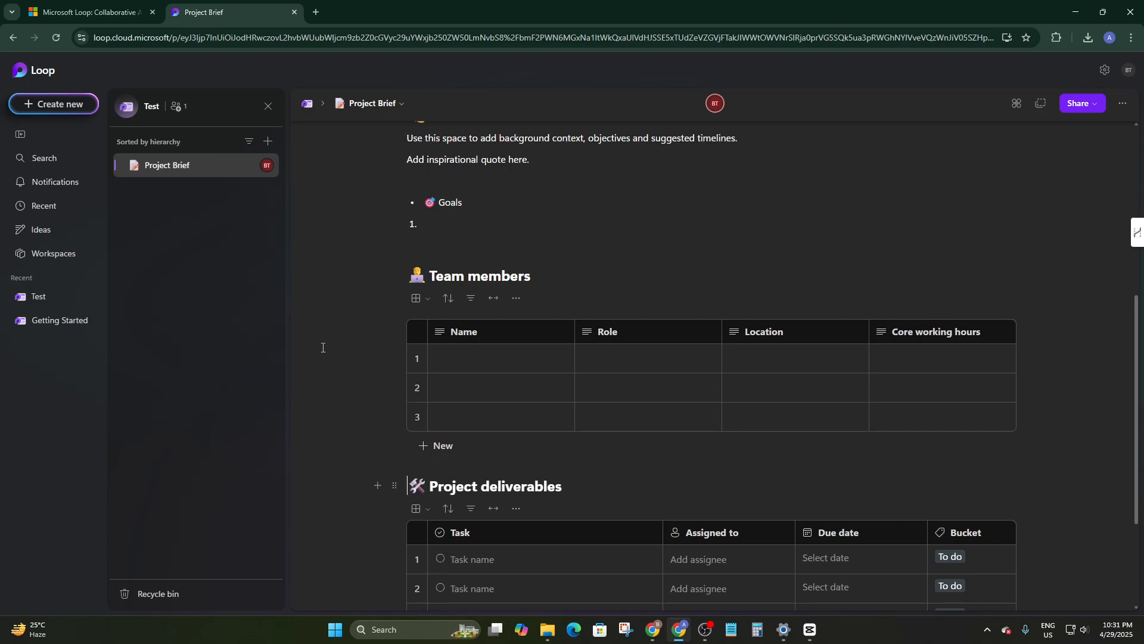
{"action": "right_click", "coordinate": [483, 360]}
{"action": "key", "text": "Escape"}
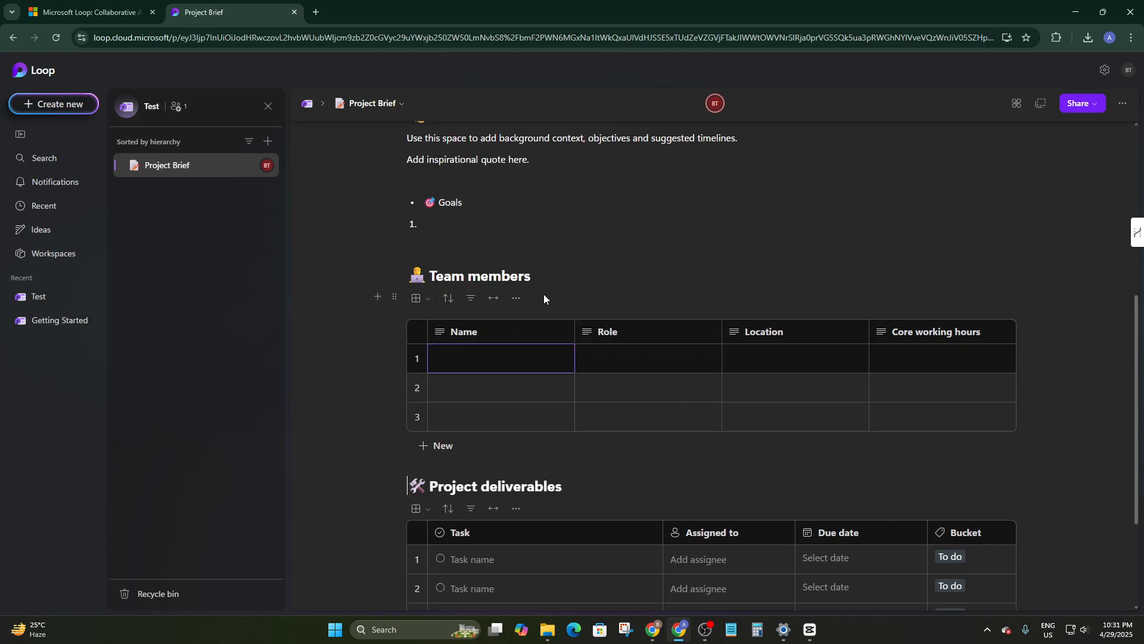
{"action": "scroll", "coordinate": [544, 294], "scroll_direction": "up", "scroll_amount": 6}
{"action": "right_click", "coordinate": [20, 134]}
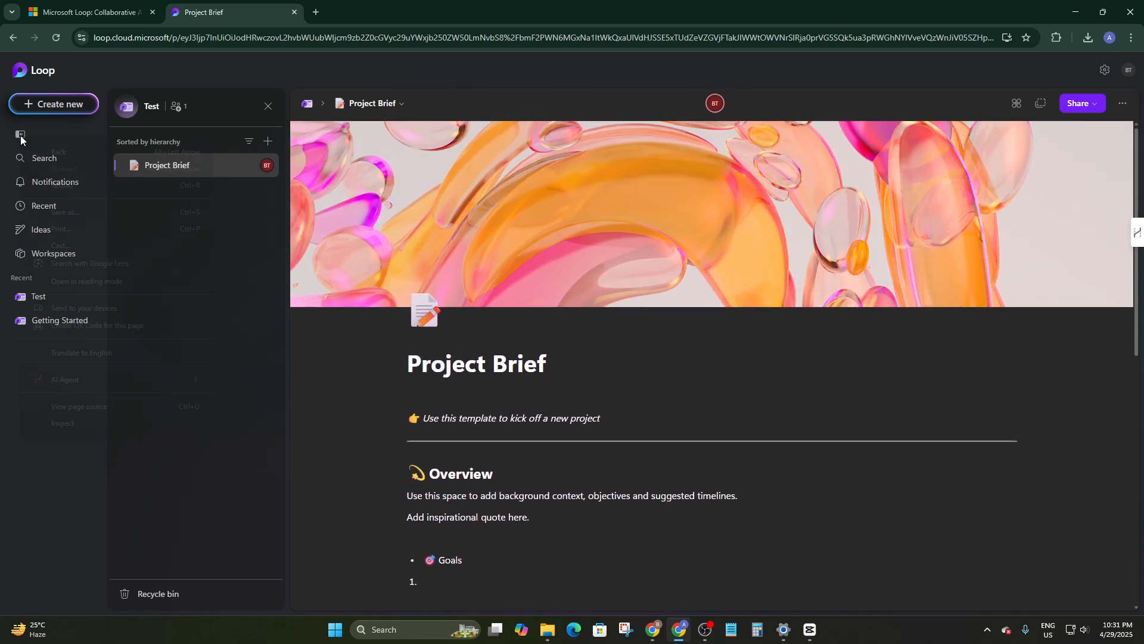
Step: Examine the Overview heading's heading and list styles and its link dialog, leaving without inserting a link
{"action": "right_click", "coordinate": [789, 472]}
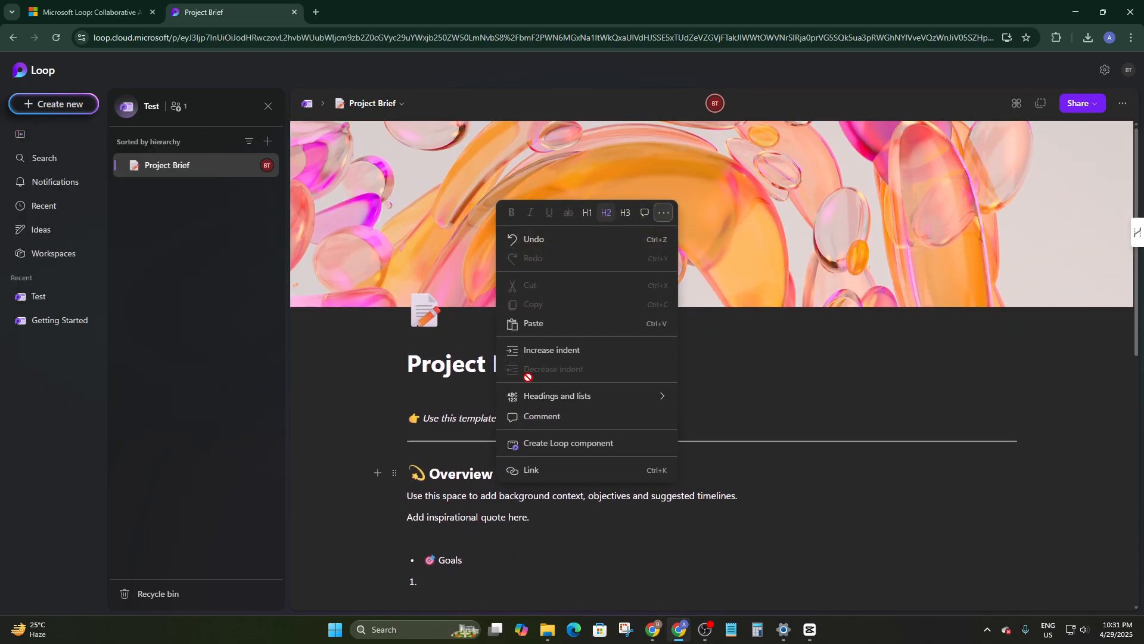
{"action": "mouse_move", "coordinate": [590, 396]}
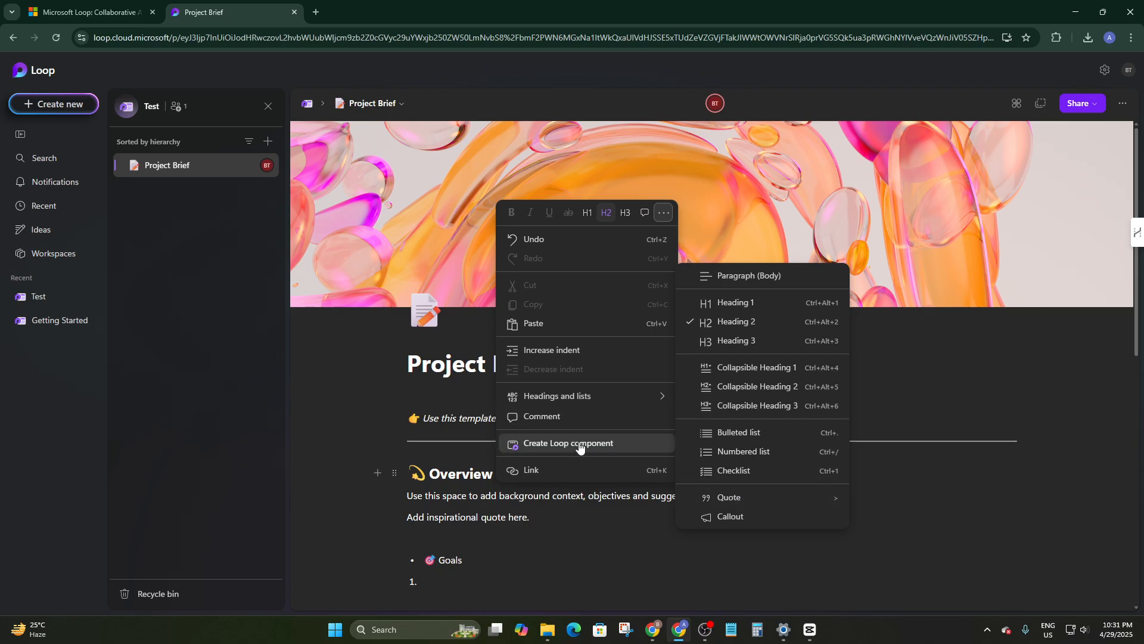
{"action": "left_click", "coordinate": [545, 471]}
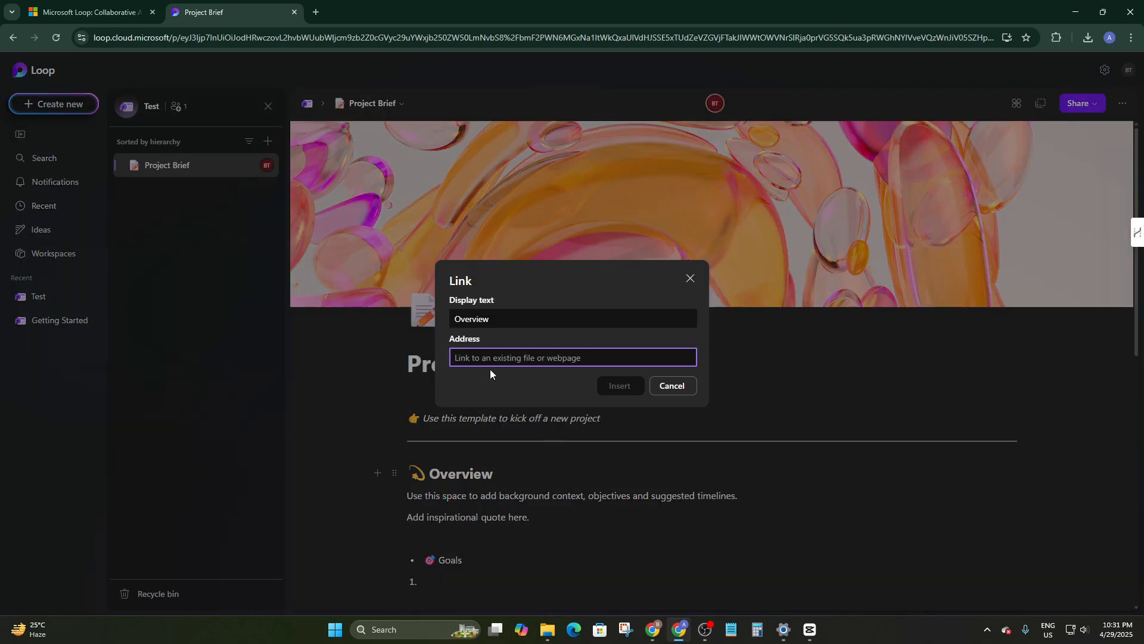
{"action": "double_click", "coordinate": [510, 319]}
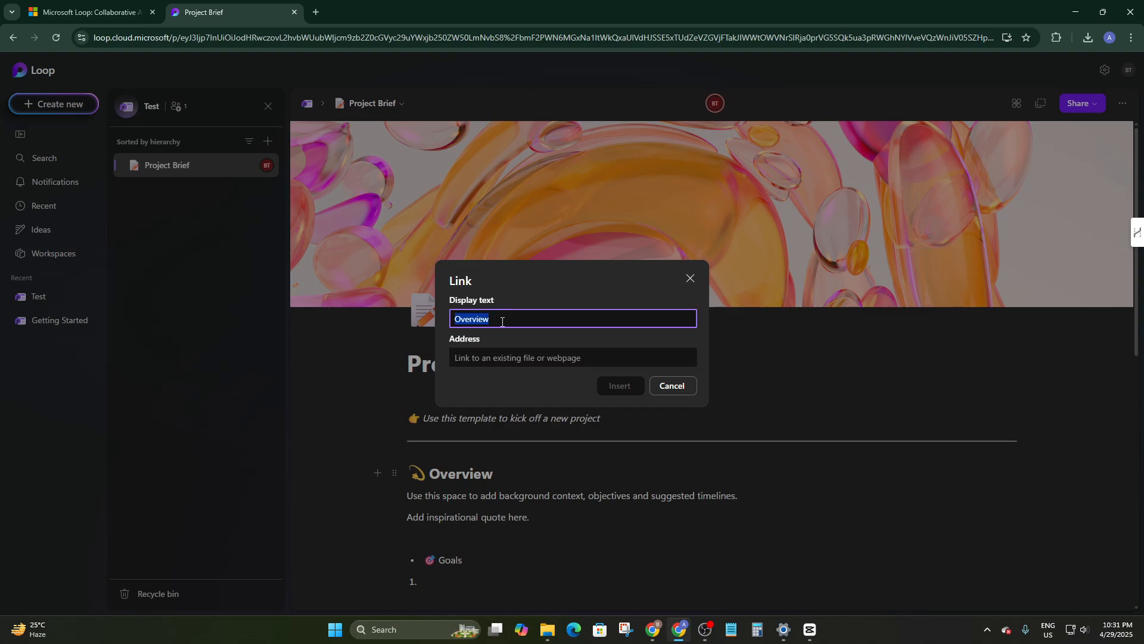
{"action": "left_click", "coordinate": [495, 361]}
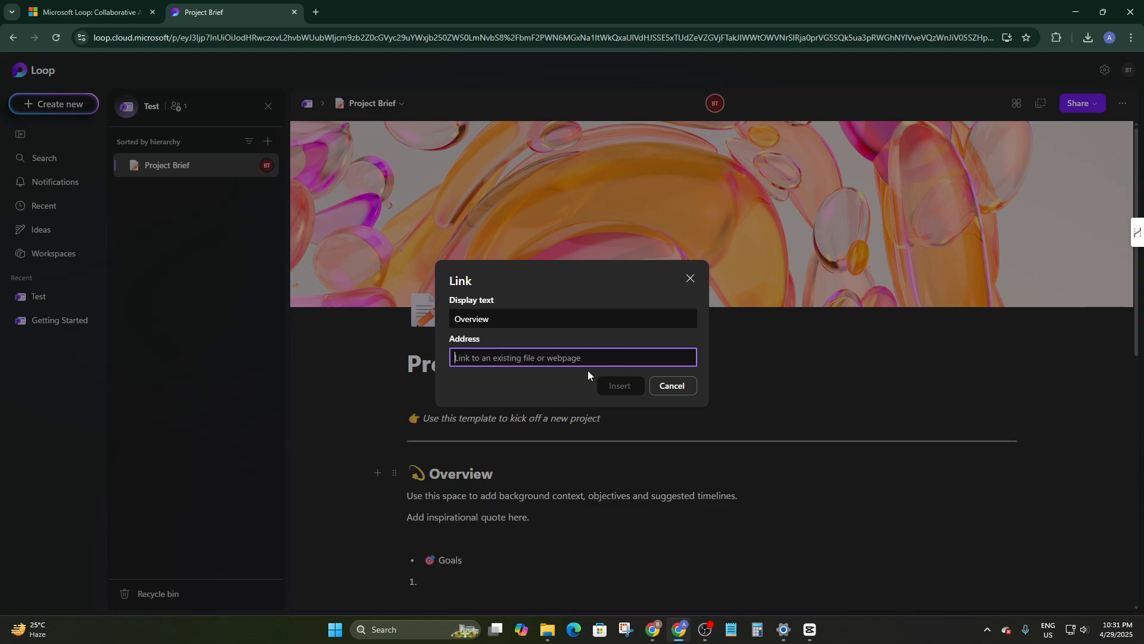
{"action": "left_click", "coordinate": [669, 386]}
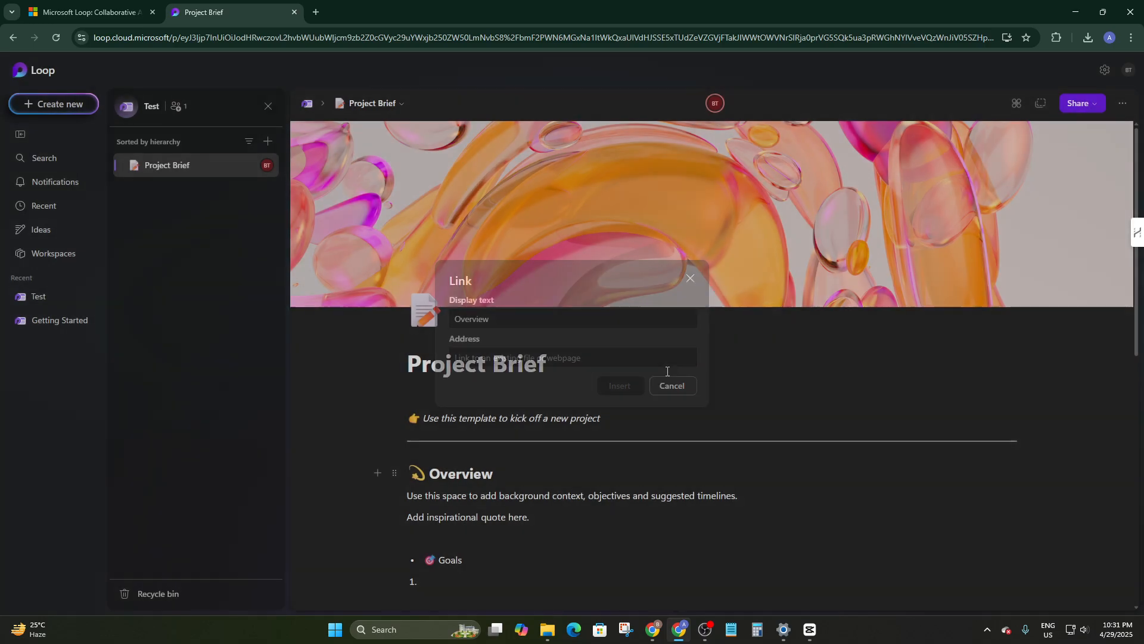
Step: Copy a sharing link that gives access to the Project Brief page only
{"action": "left_click", "coordinate": [1076, 104]}
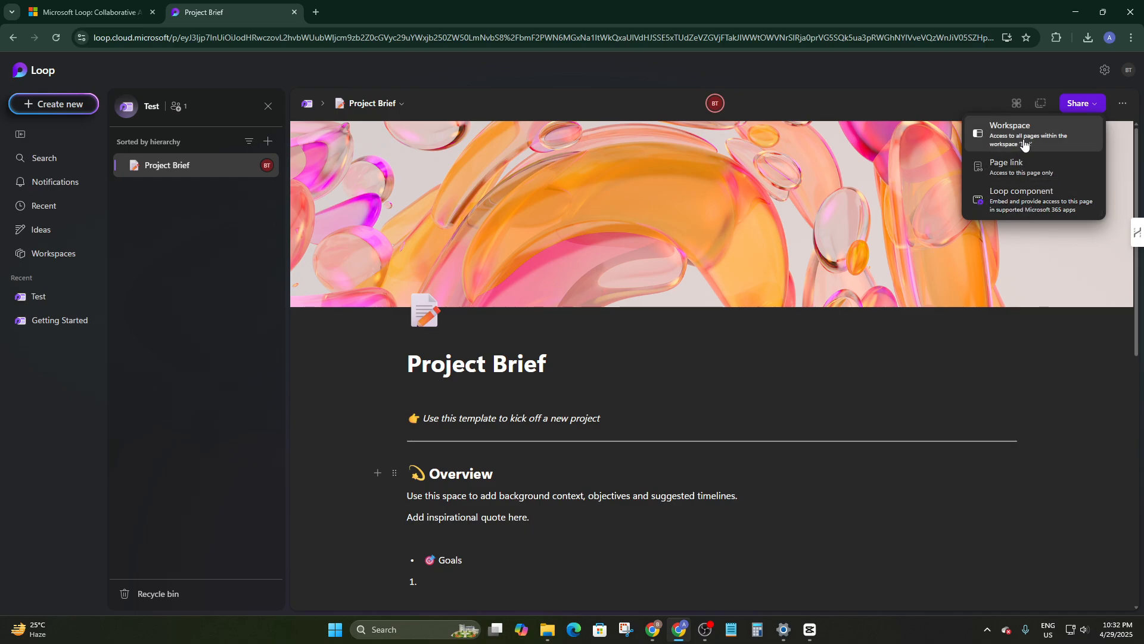
{"action": "left_click", "coordinate": [1013, 167]}
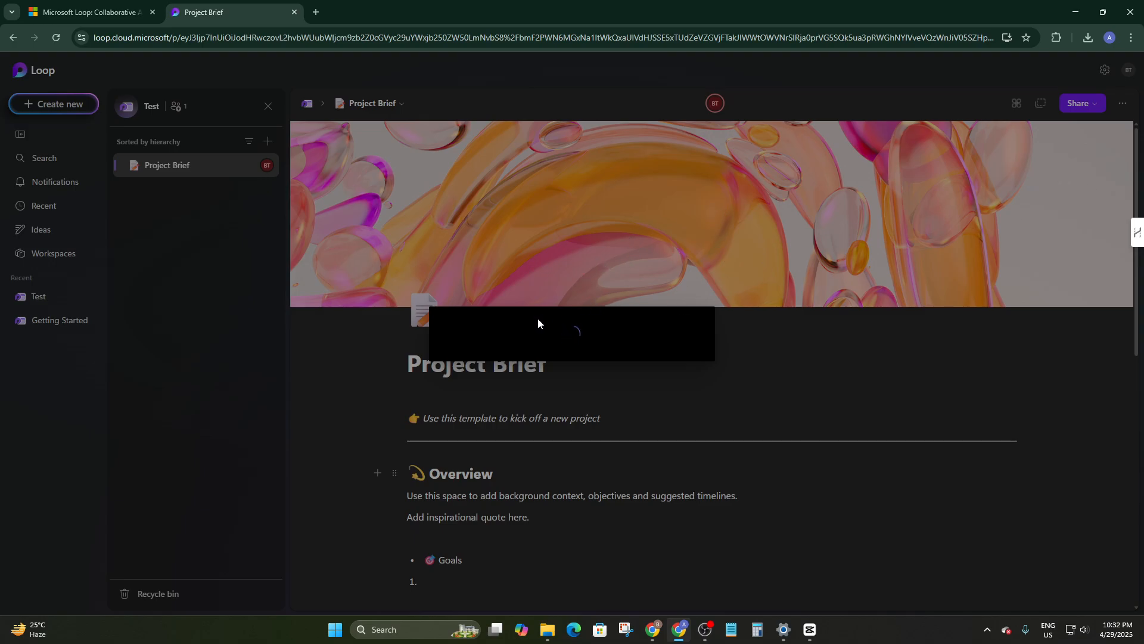
{"action": "left_click", "coordinate": [186, 131]}
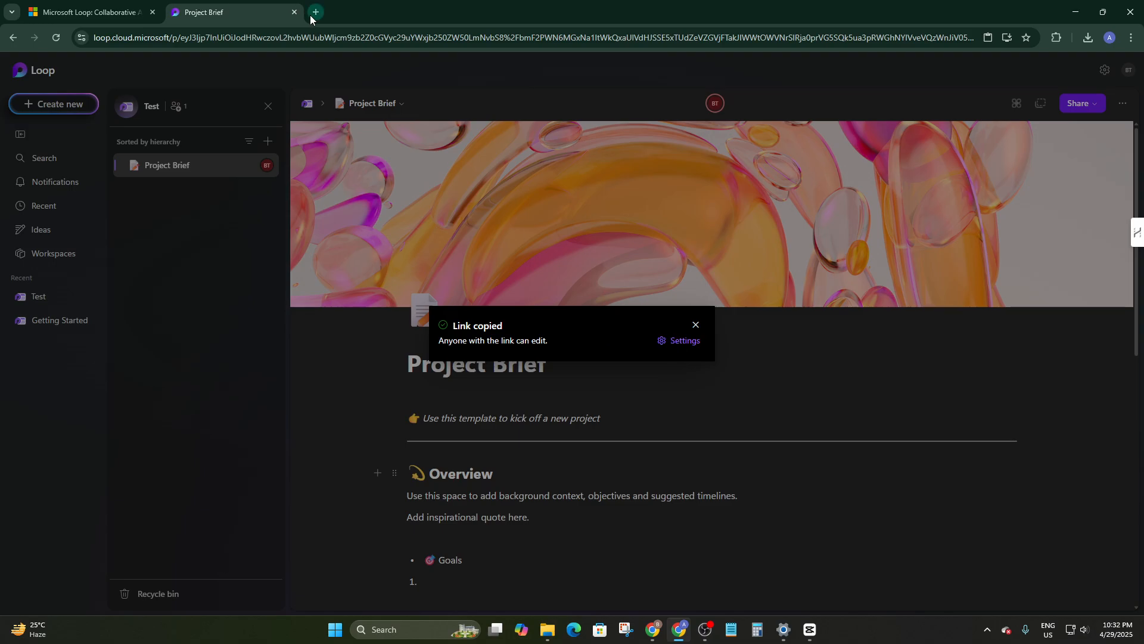
Step: Compare the audience options in the page link's settings, including People with existing access, and choose People you choose
{"action": "left_click", "coordinate": [668, 346]}
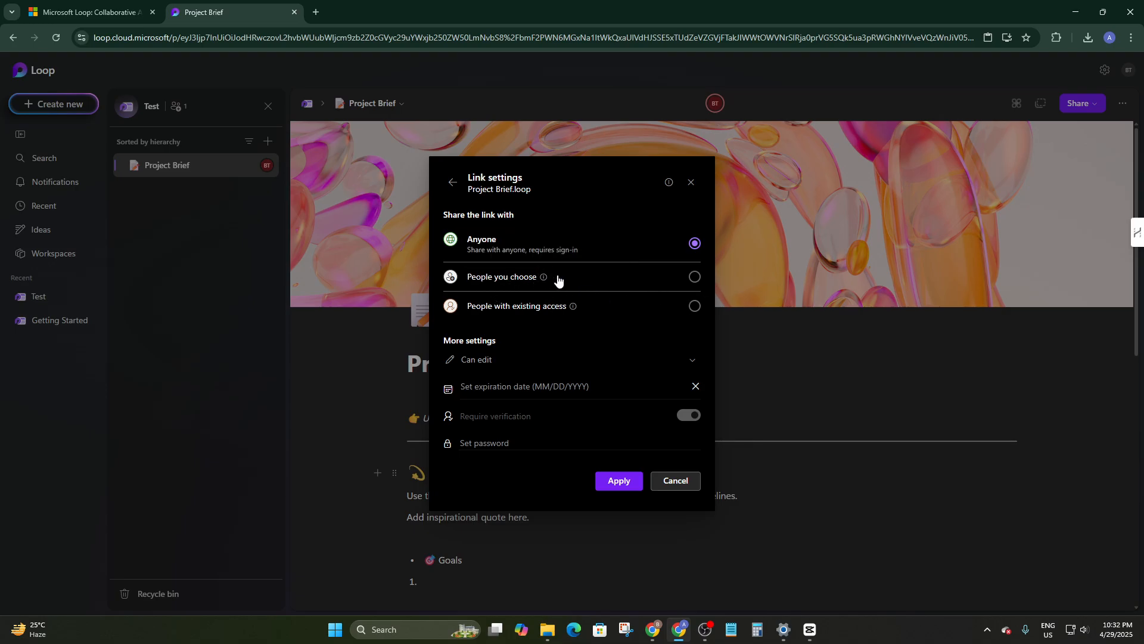
{"action": "left_click", "coordinate": [694, 275]}
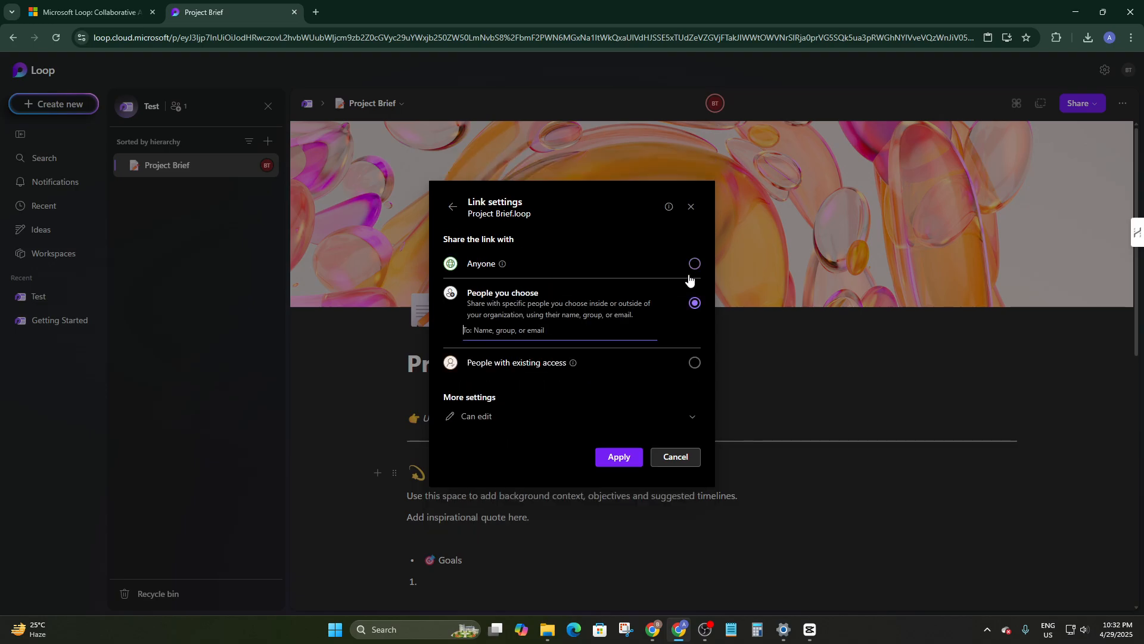
{"action": "left_click", "coordinate": [506, 326]}
{"action": "left_click", "coordinate": [695, 364]}
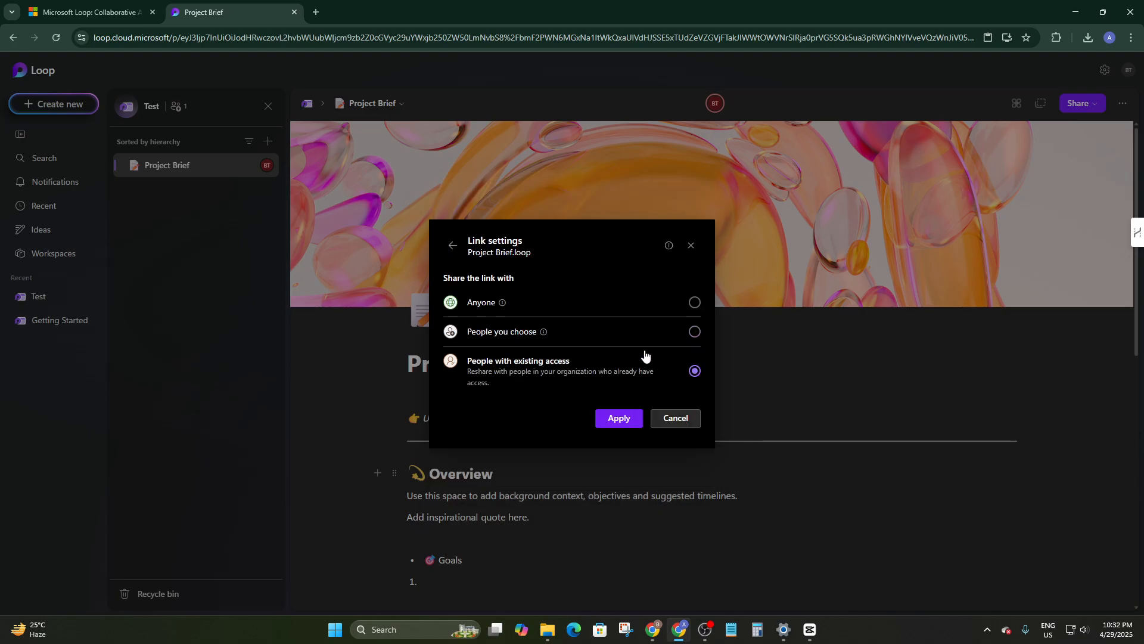
{"action": "left_click", "coordinate": [695, 332]}
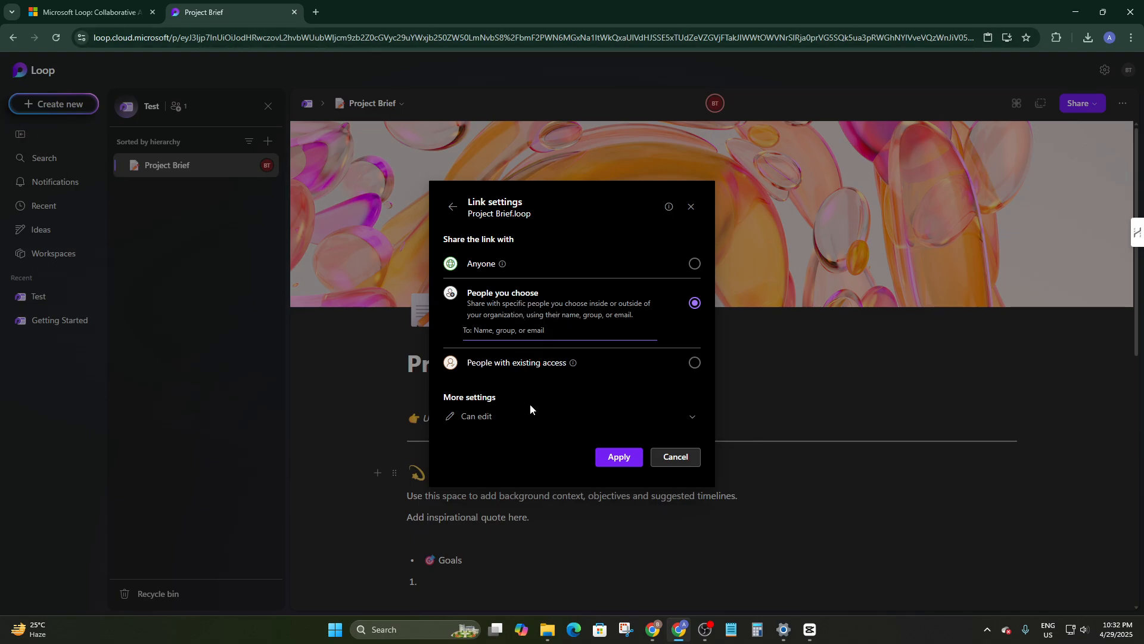
Step: Try to apply the Can view permission to the People you choose link without a recipient, and cancel the link settings
{"action": "left_click", "coordinate": [676, 415]}
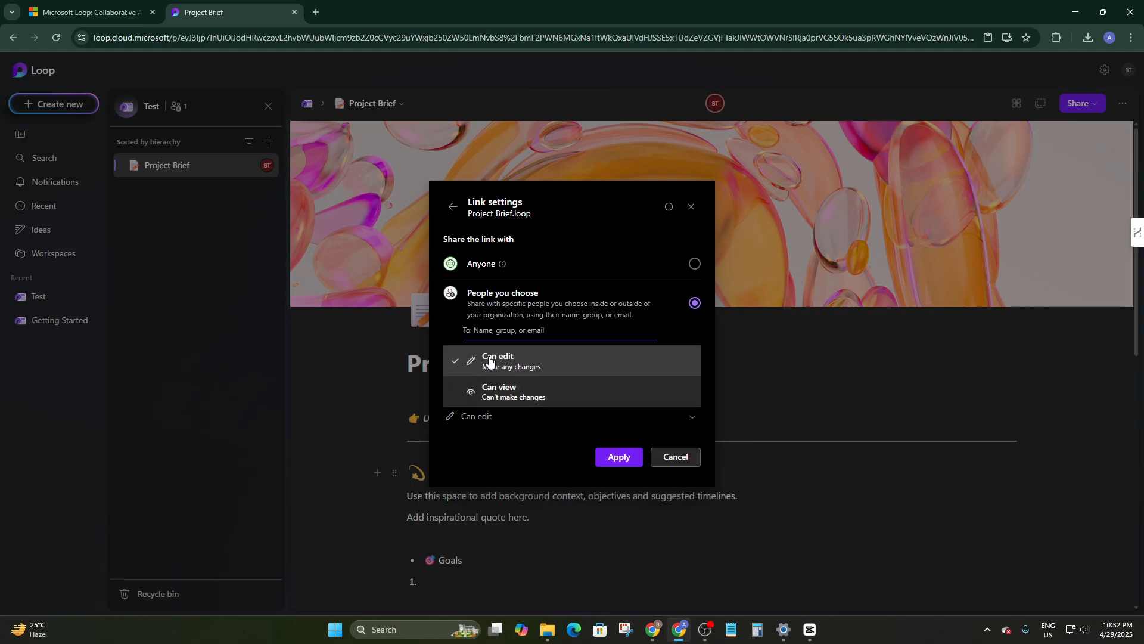
{"action": "left_click", "coordinate": [504, 392]}
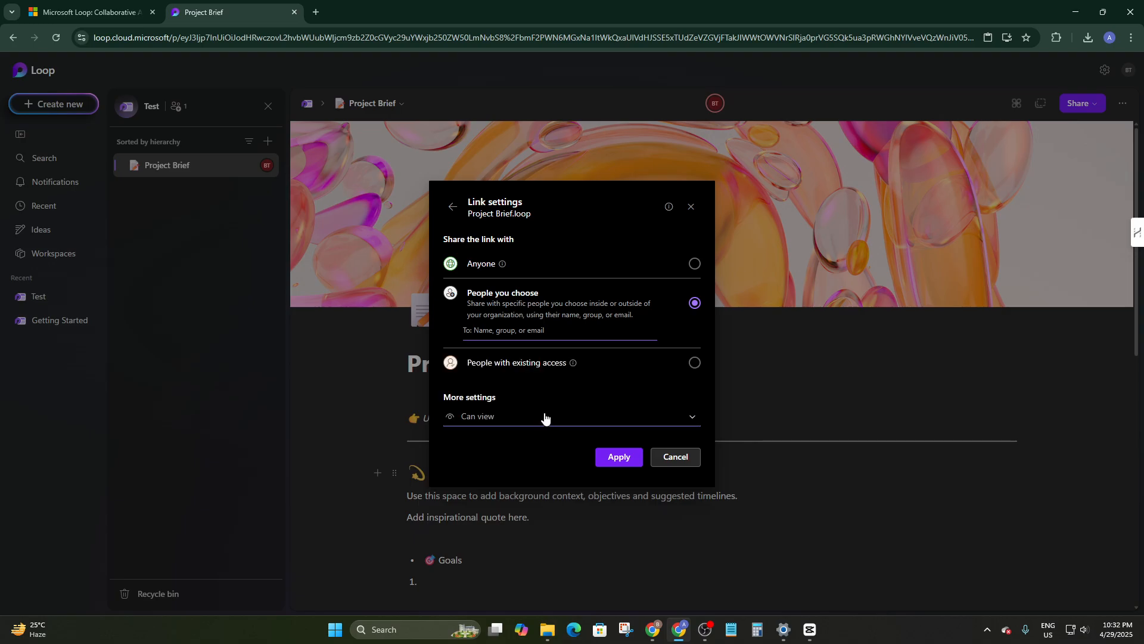
{"action": "left_click", "coordinate": [544, 417]}
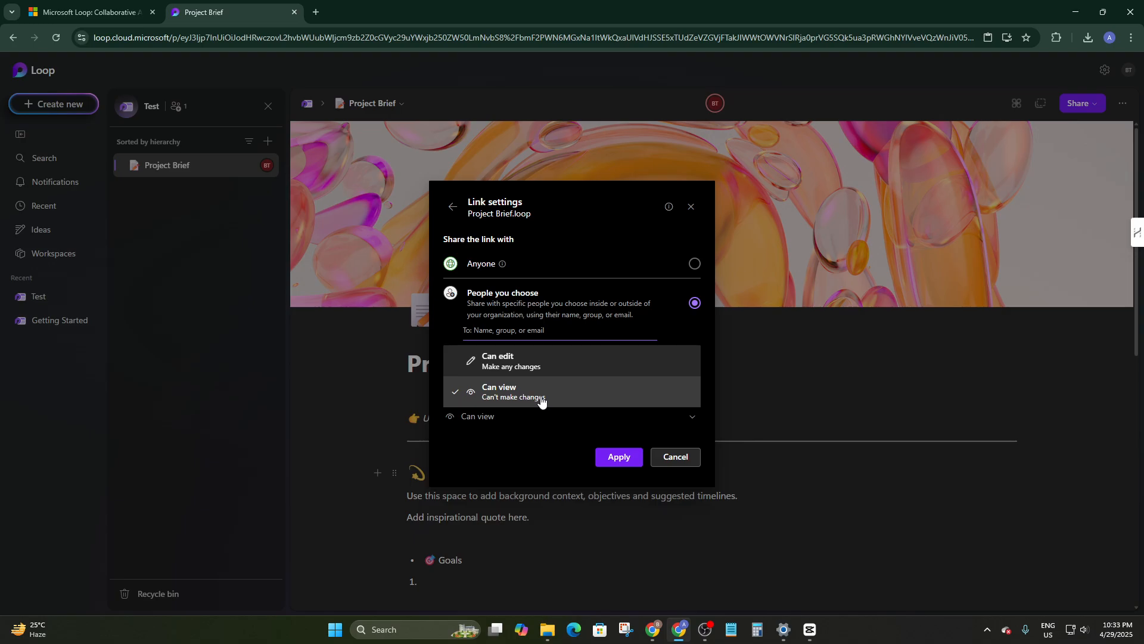
{"action": "left_click", "coordinate": [541, 398]}
{"action": "left_click", "coordinate": [604, 457]}
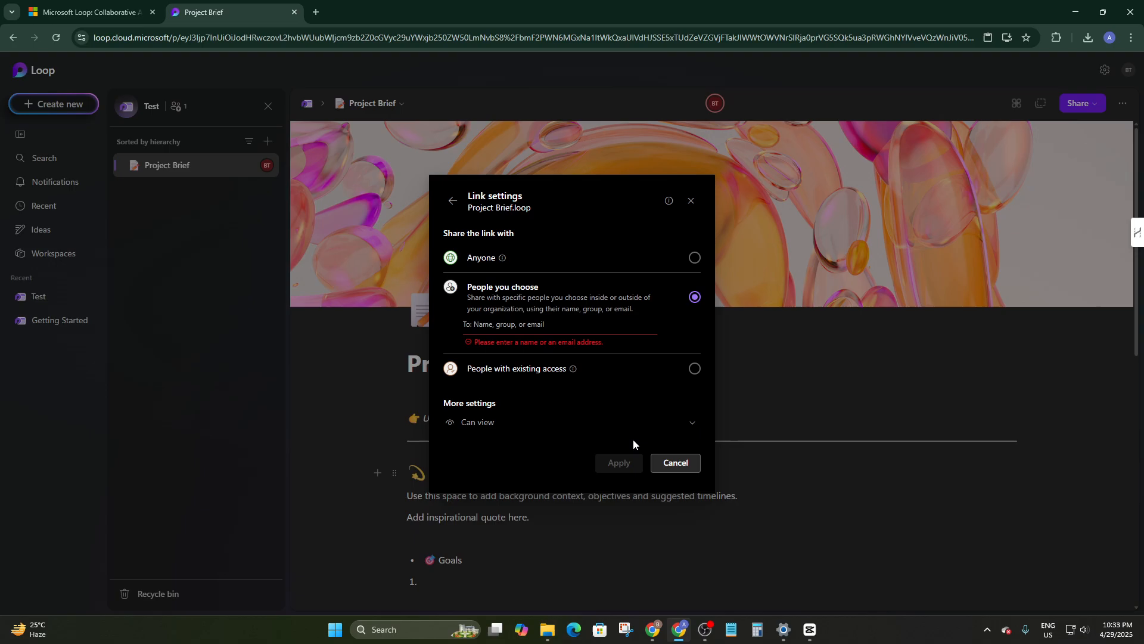
{"action": "left_click", "coordinate": [658, 463]}
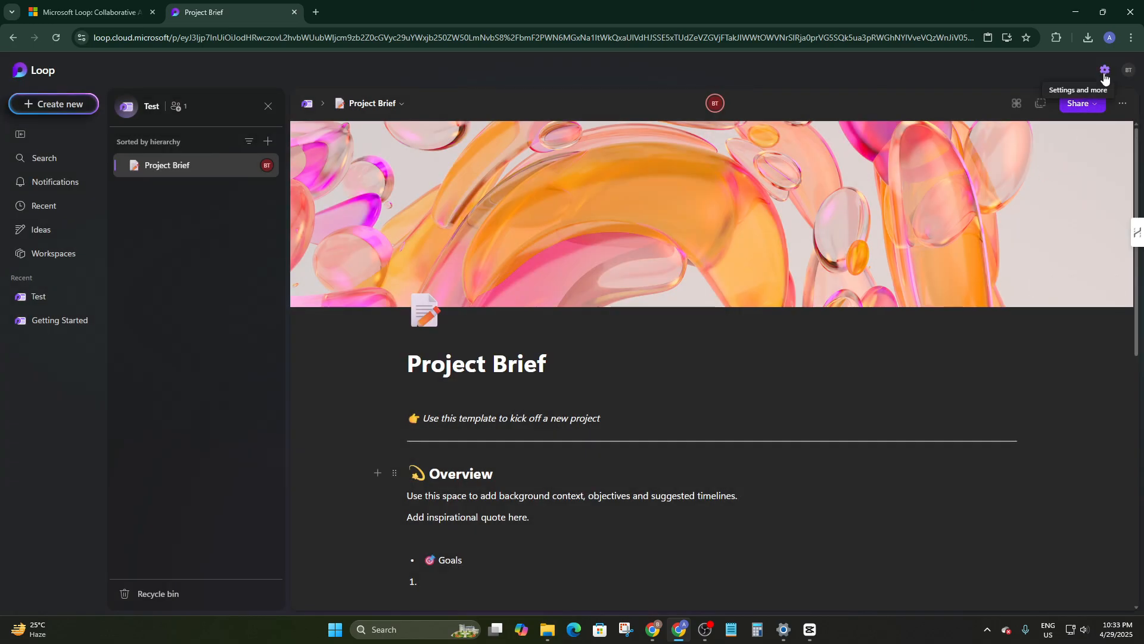
Step: Preview the Light and Dark themes in Loop's general settings and return the theme to System
{"action": "left_click", "coordinate": [1104, 70]}
{"action": "left_click", "coordinate": [1022, 95]}
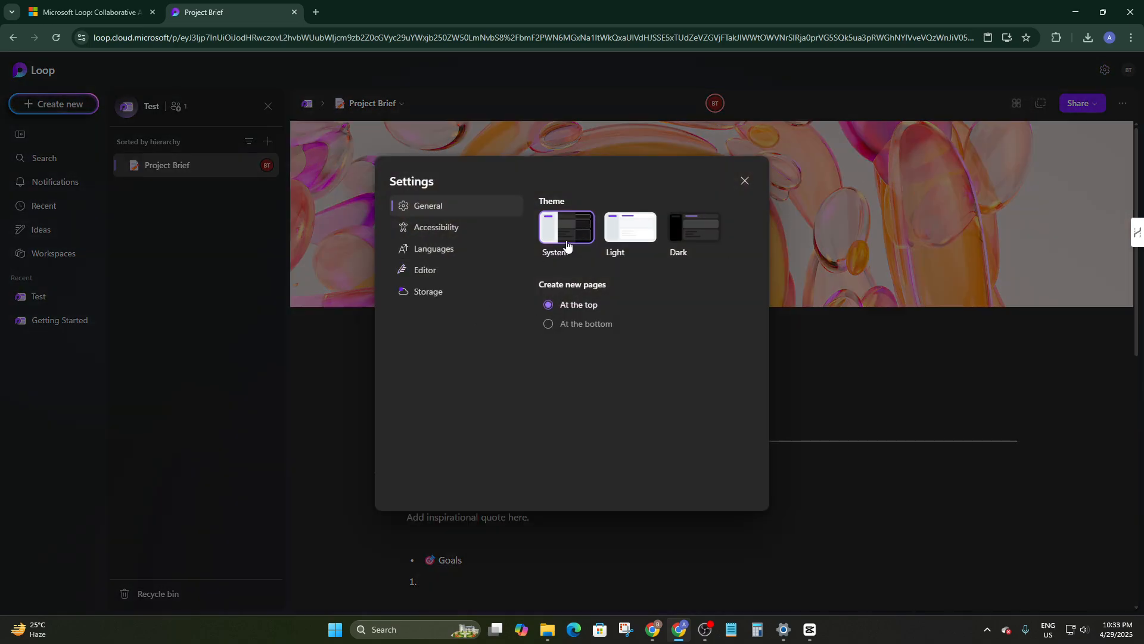
{"action": "left_click", "coordinate": [618, 235]}
{"action": "left_click", "coordinate": [682, 227]}
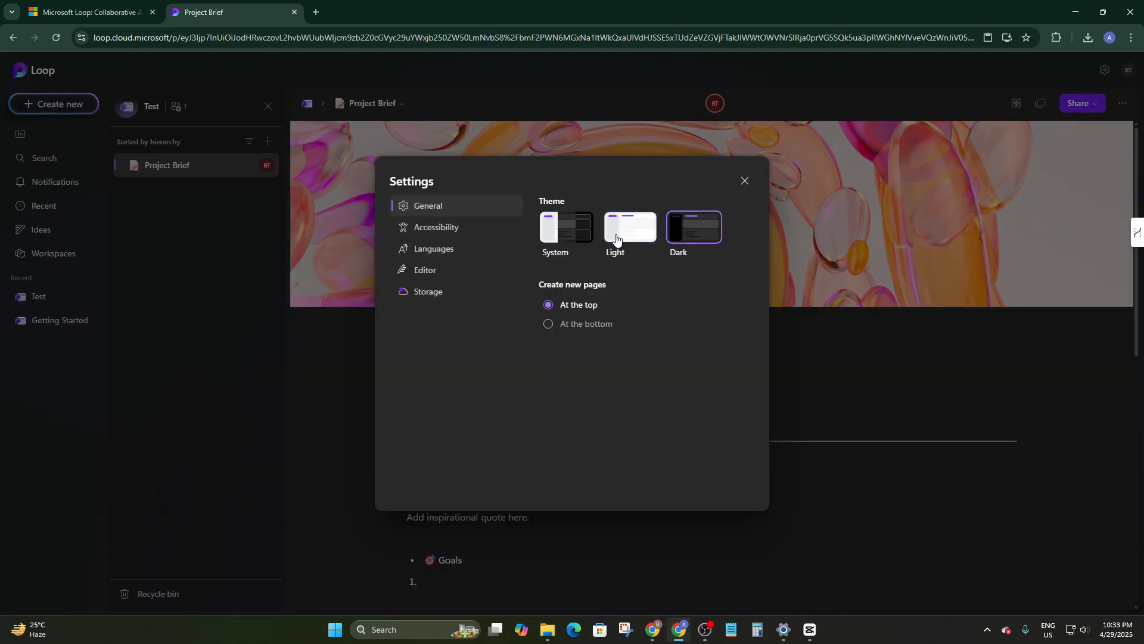
{"action": "left_click", "coordinate": [552, 239]}
Step: Review the Accessibility, Languages and Editor sections of the Loop settings
{"action": "left_click", "coordinate": [419, 233]}
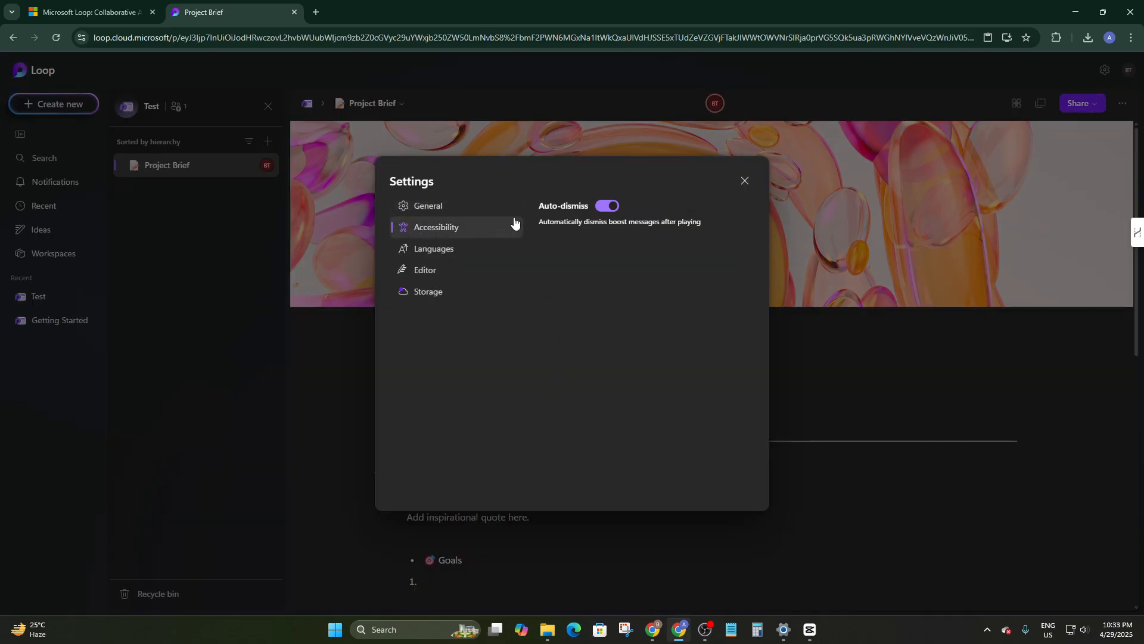
{"action": "left_click", "coordinate": [456, 248]}
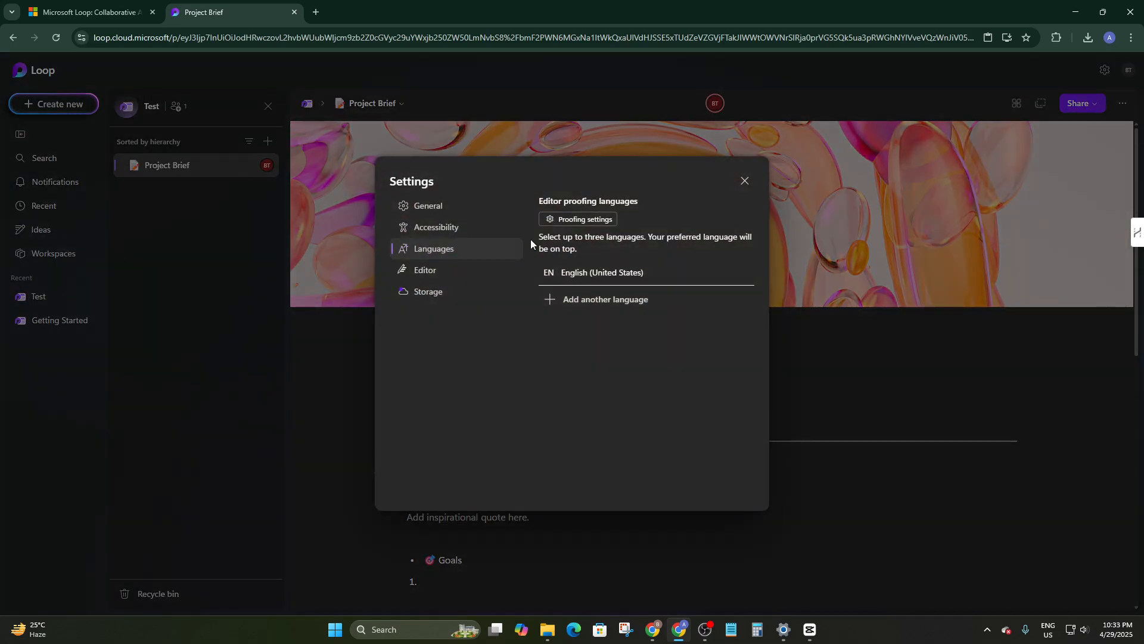
{"action": "left_click", "coordinate": [449, 271]}
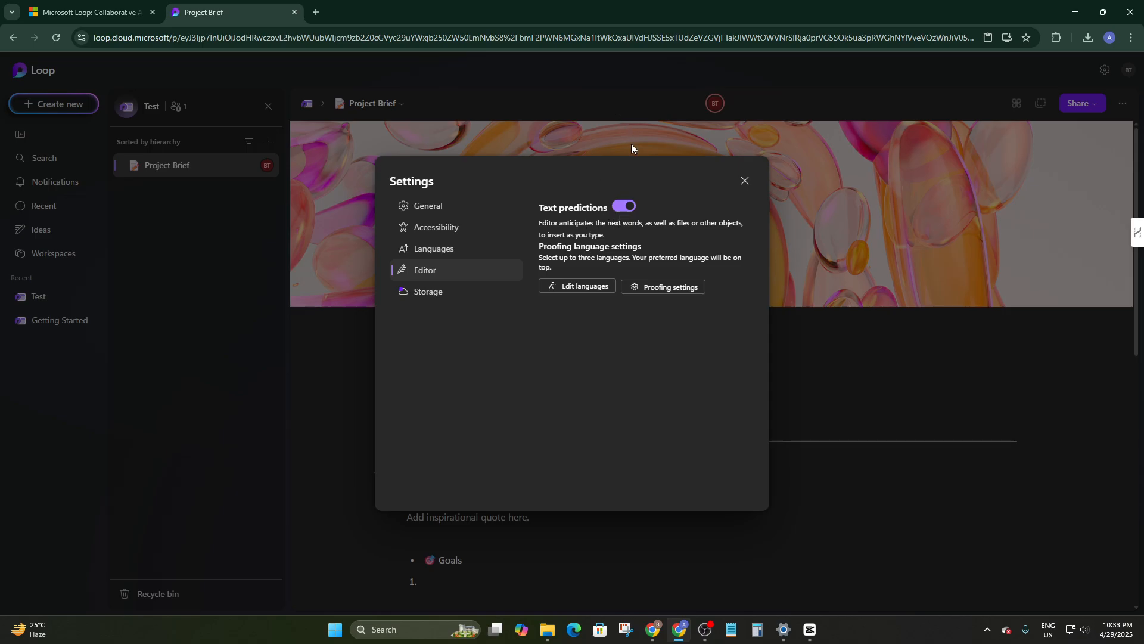
Step: Examine the English proofing settings for corrections, refinements and enhancements, and close the settings
{"action": "left_click", "coordinate": [671, 286]}
{"action": "scroll", "coordinate": [540, 310], "scroll_direction": "down", "scroll_amount": 3}
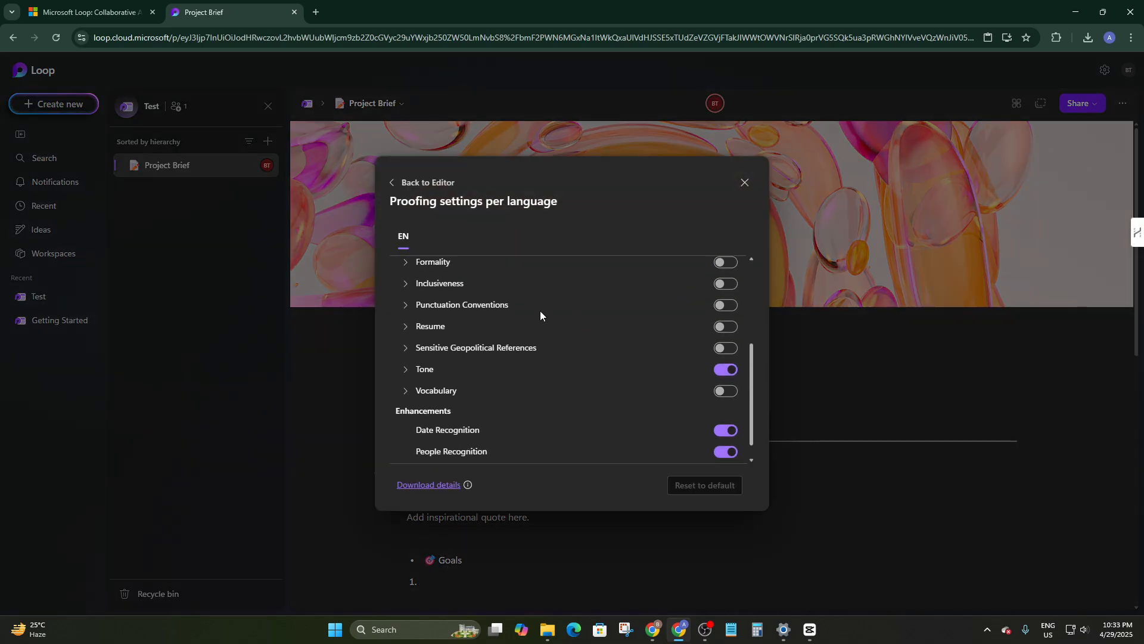
{"action": "scroll", "coordinate": [540, 310], "scroll_direction": "up", "scroll_amount": 3}
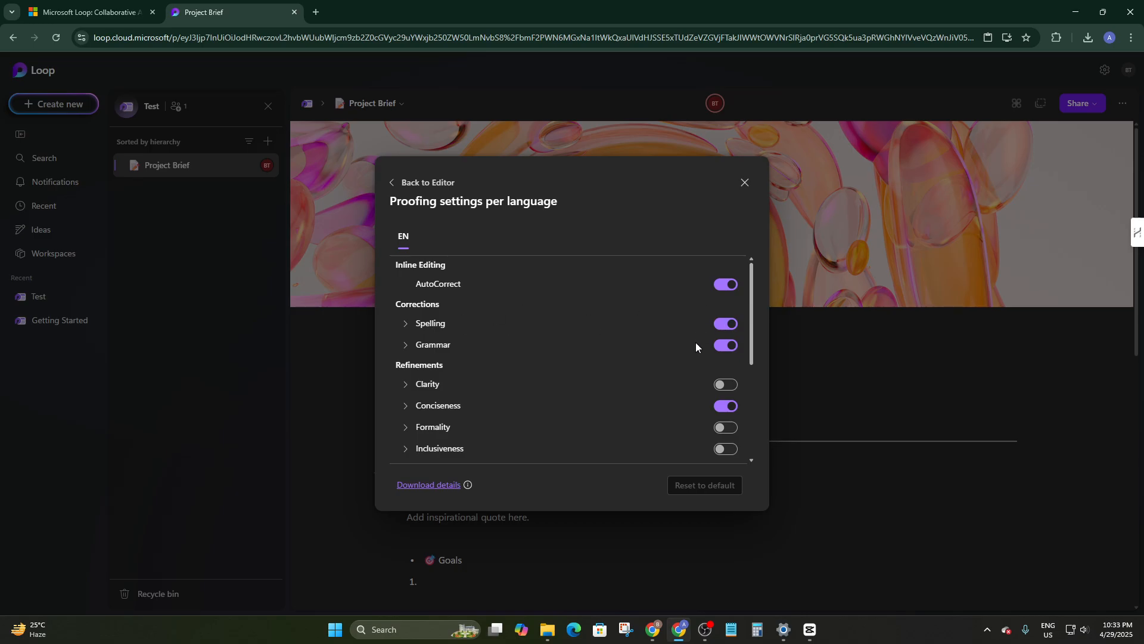
{"action": "scroll", "coordinate": [739, 314], "scroll_direction": "down", "scroll_amount": 3}
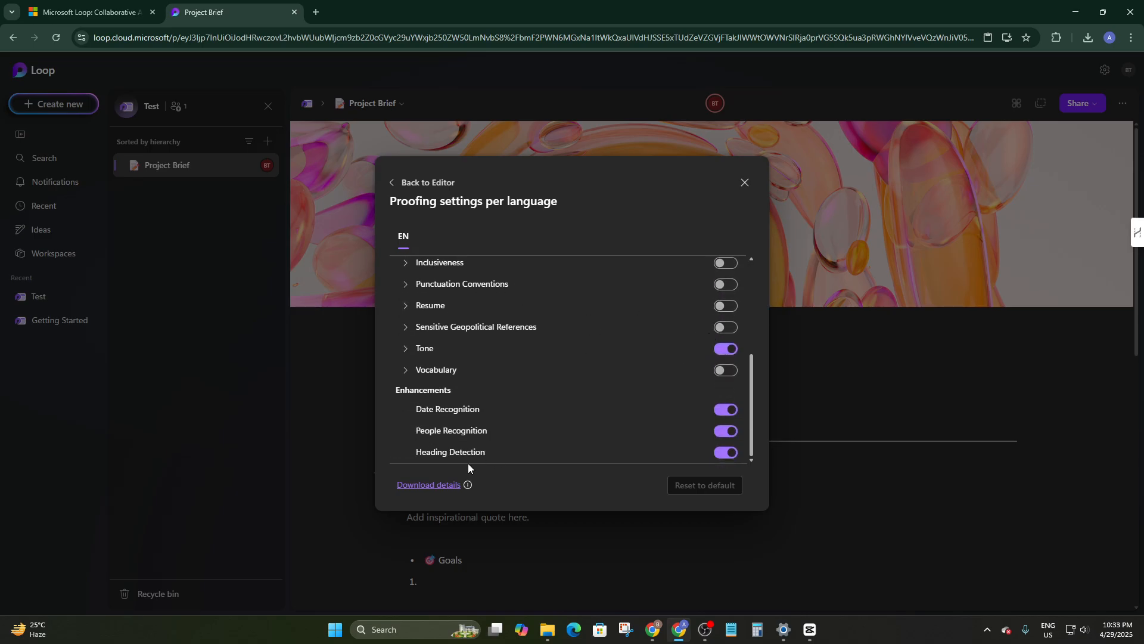
{"action": "left_click", "coordinate": [745, 182]}
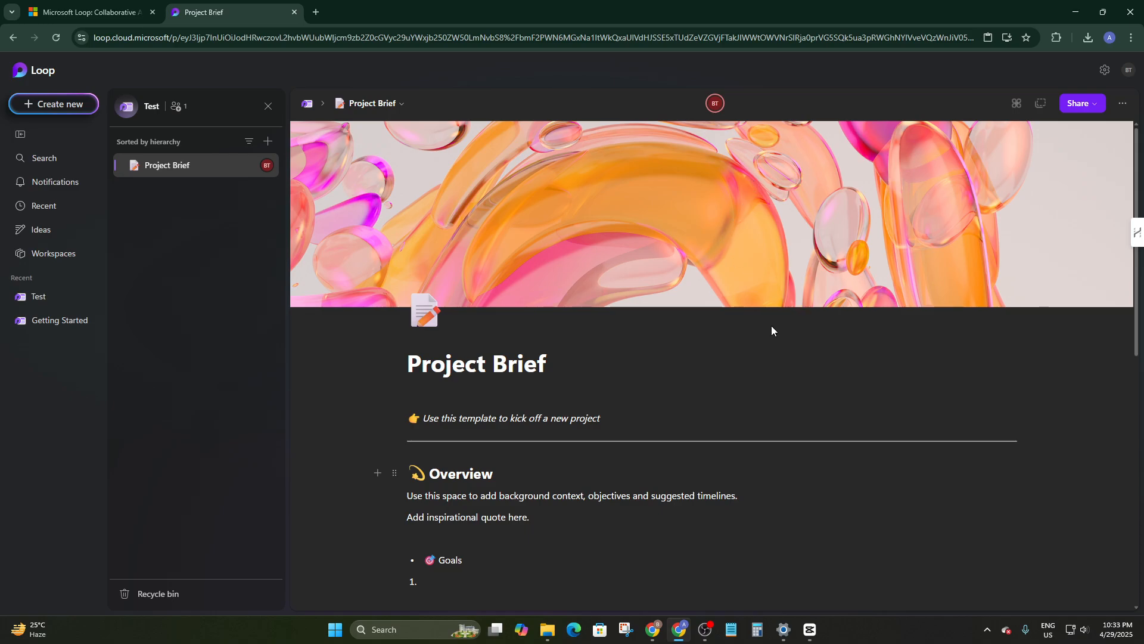
Step: Open the Print & PDF export view of the Project Brief page and return to the page itself
{"action": "scroll", "coordinate": [771, 325], "scroll_direction": "down", "scroll_amount": 10}
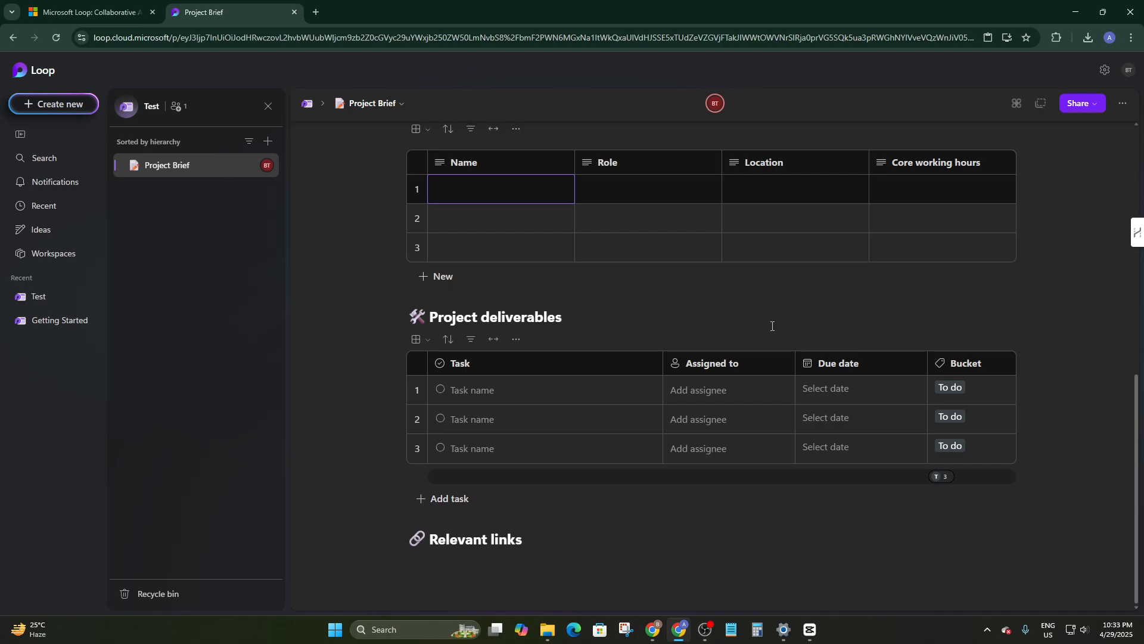
{"action": "scroll", "coordinate": [771, 326], "scroll_direction": "up", "scroll_amount": 10}
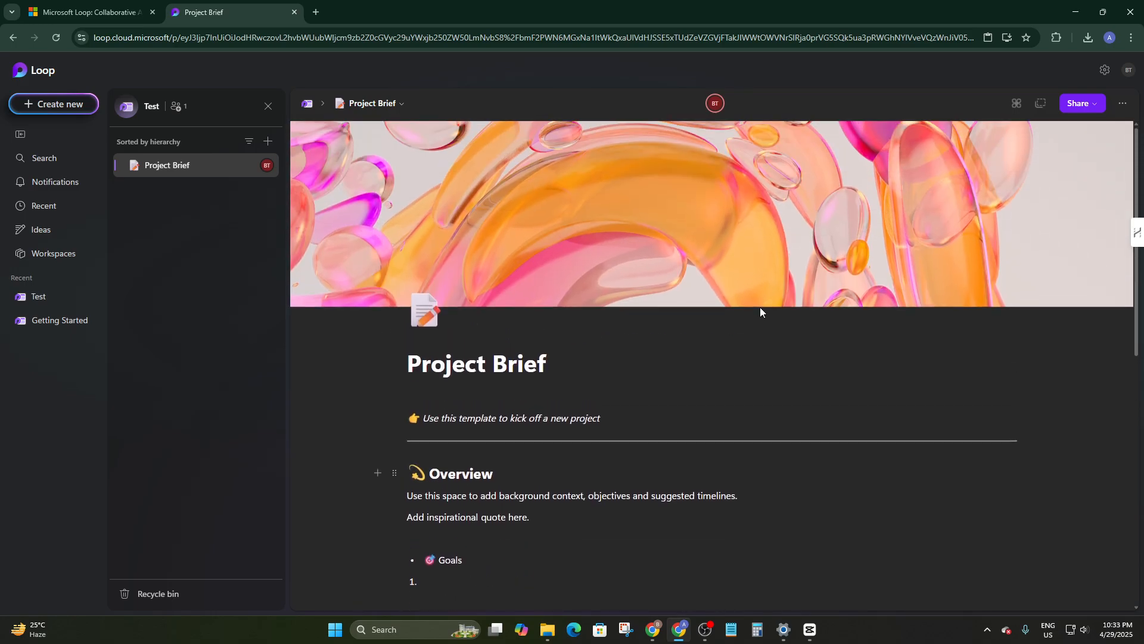
{"action": "left_click", "coordinate": [1123, 104]}
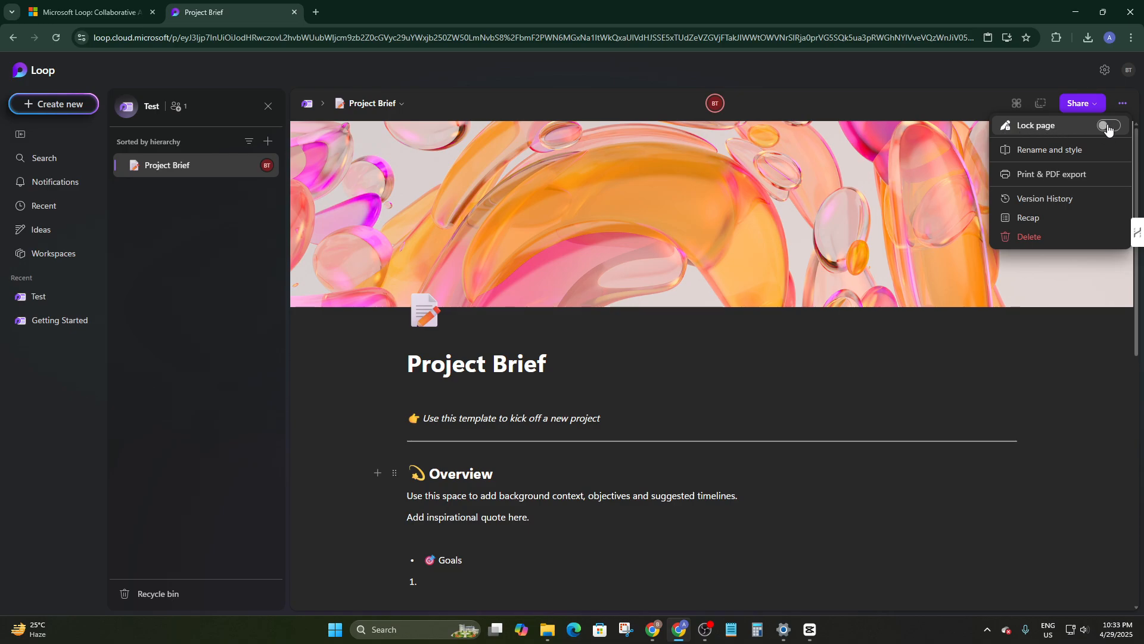
{"action": "left_click", "coordinate": [1128, 105]}
{"action": "left_click", "coordinate": [1130, 104]}
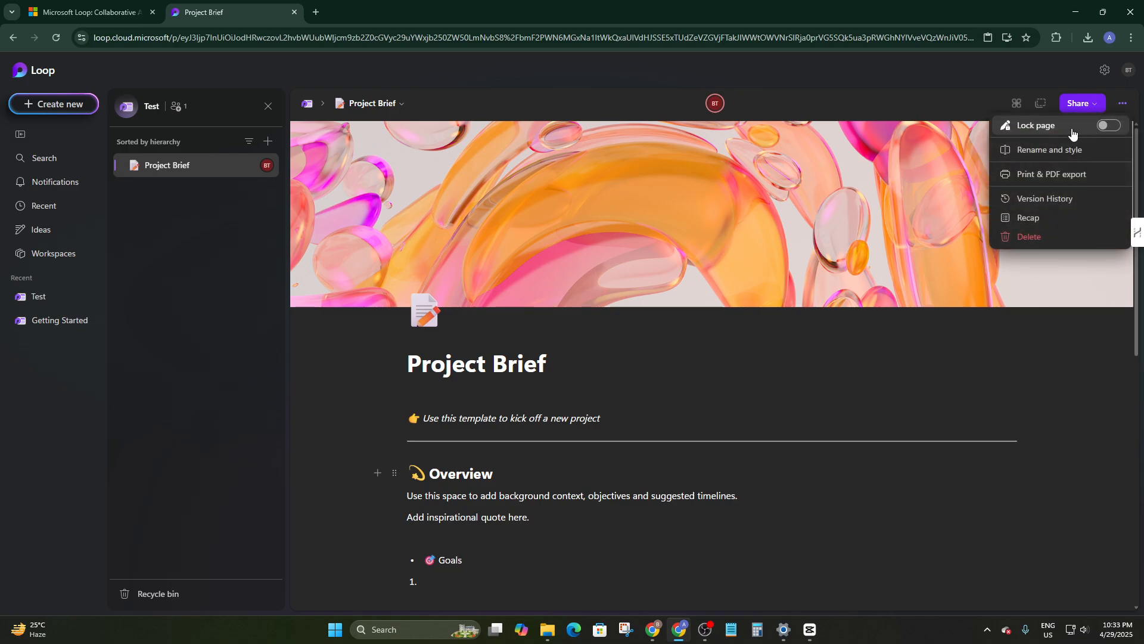
{"action": "right_click", "coordinate": [1043, 154]}
{"action": "left_click", "coordinate": [1075, 173]}
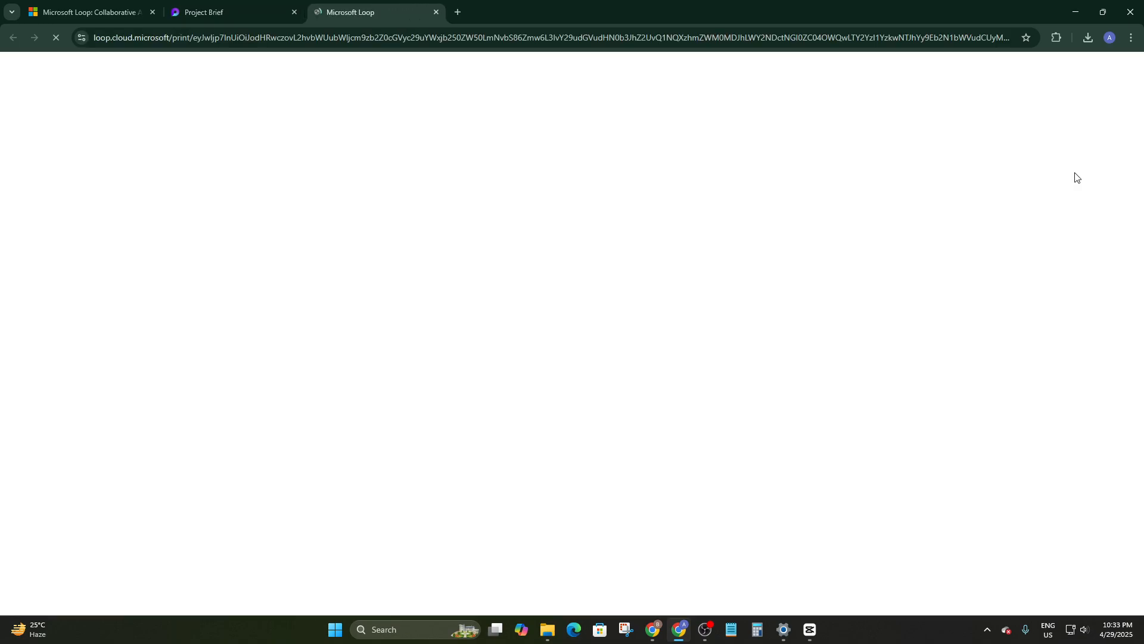
{"action": "left_click", "coordinate": [235, 9]}
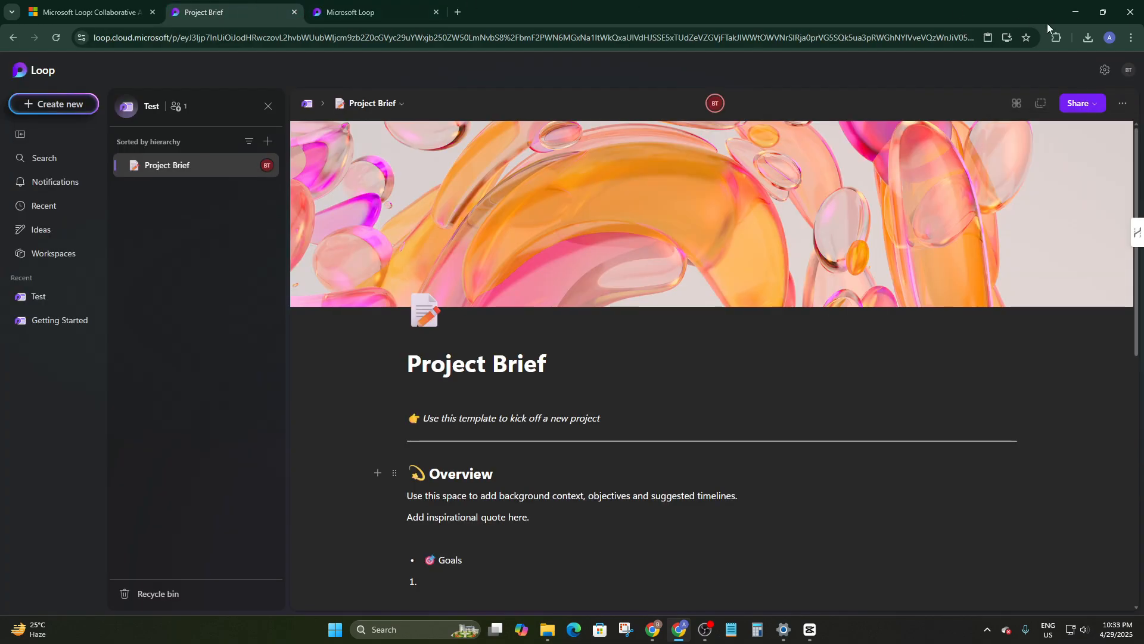
Step: Open the version history of the Project Brief page and preview each of its earlier versions
{"action": "left_click", "coordinate": [1122, 103]}
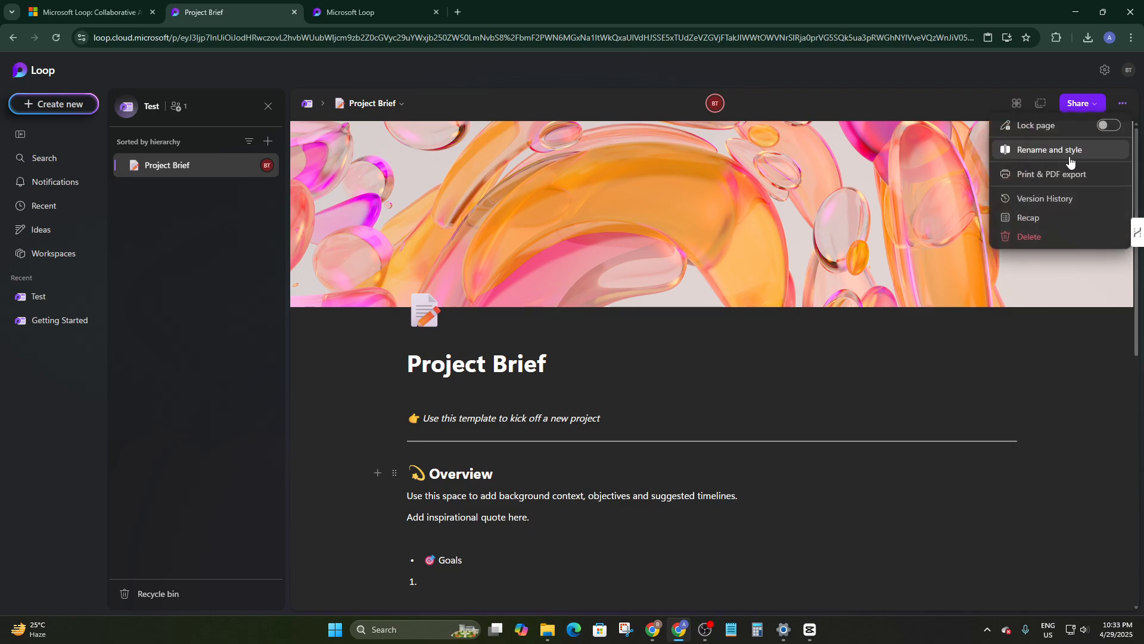
{"action": "left_click", "coordinate": [1056, 197]}
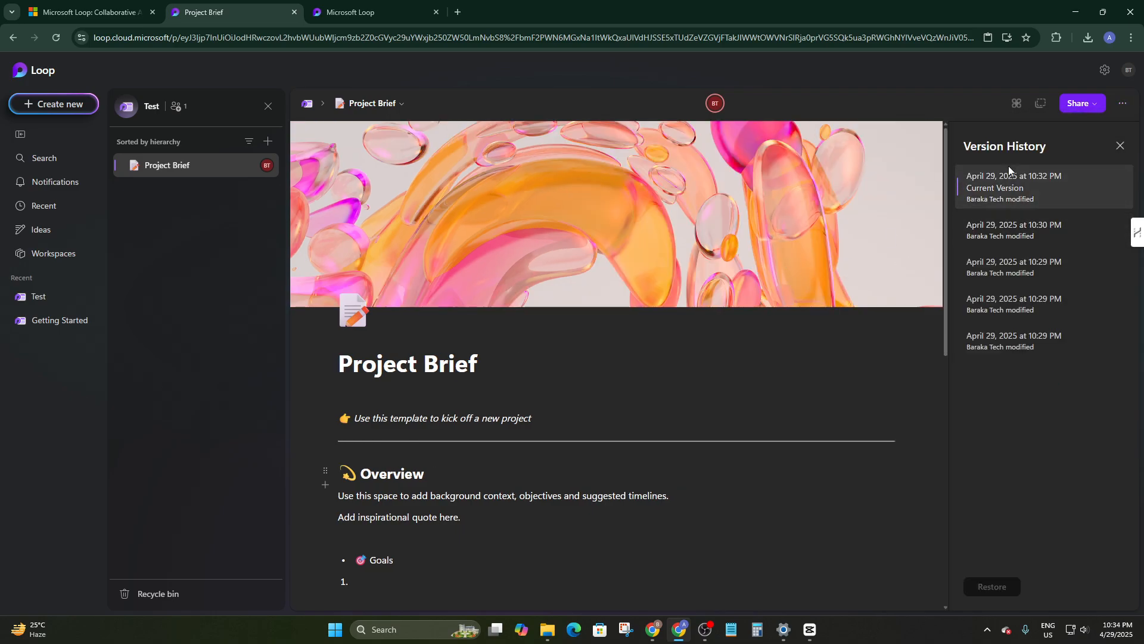
{"action": "left_click", "coordinate": [1003, 226]}
{"action": "left_click", "coordinate": [1002, 262]}
{"action": "left_click", "coordinate": [999, 298]}
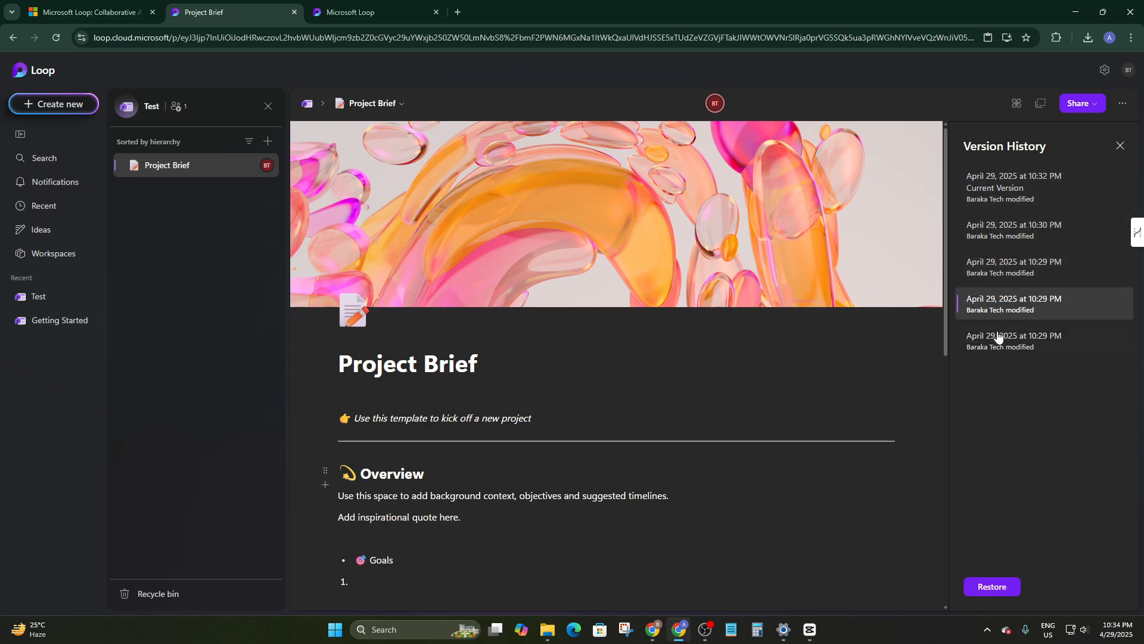
{"action": "left_click", "coordinate": [999, 340]}
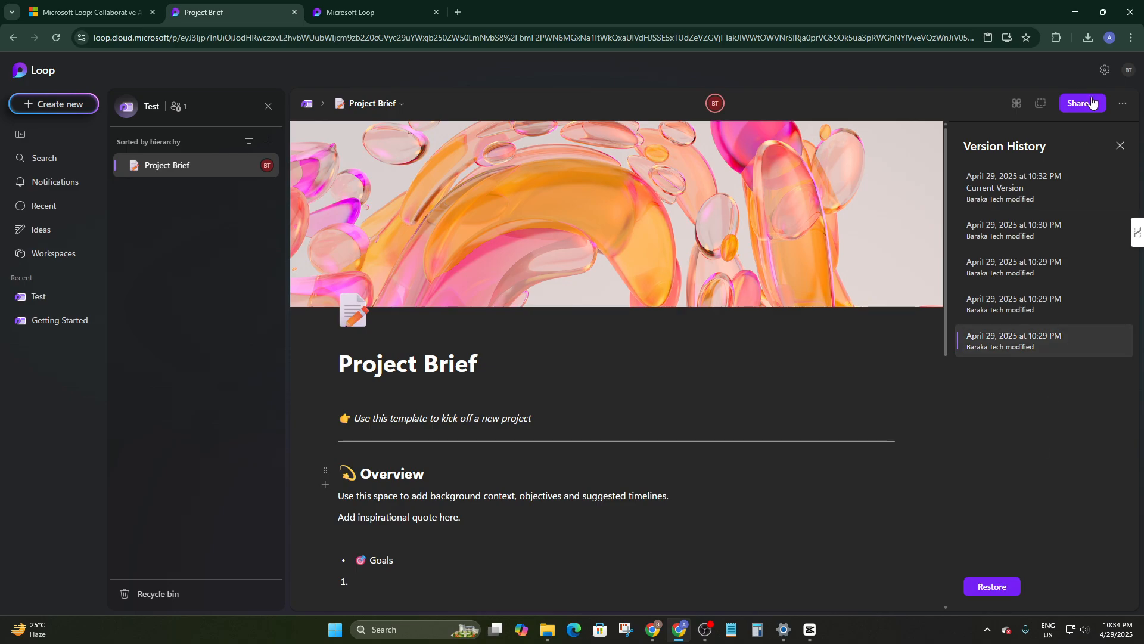
Step: Delete the Project Brief page from the Test workspace
{"action": "left_click", "coordinate": [1122, 103]}
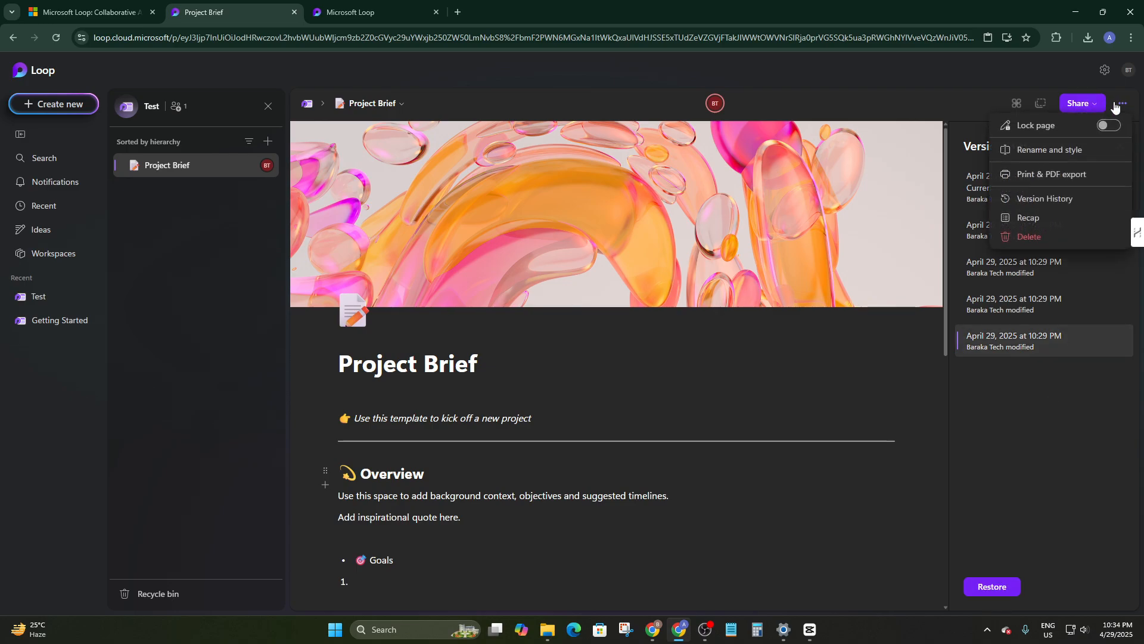
{"action": "left_click", "coordinate": [1032, 238]}
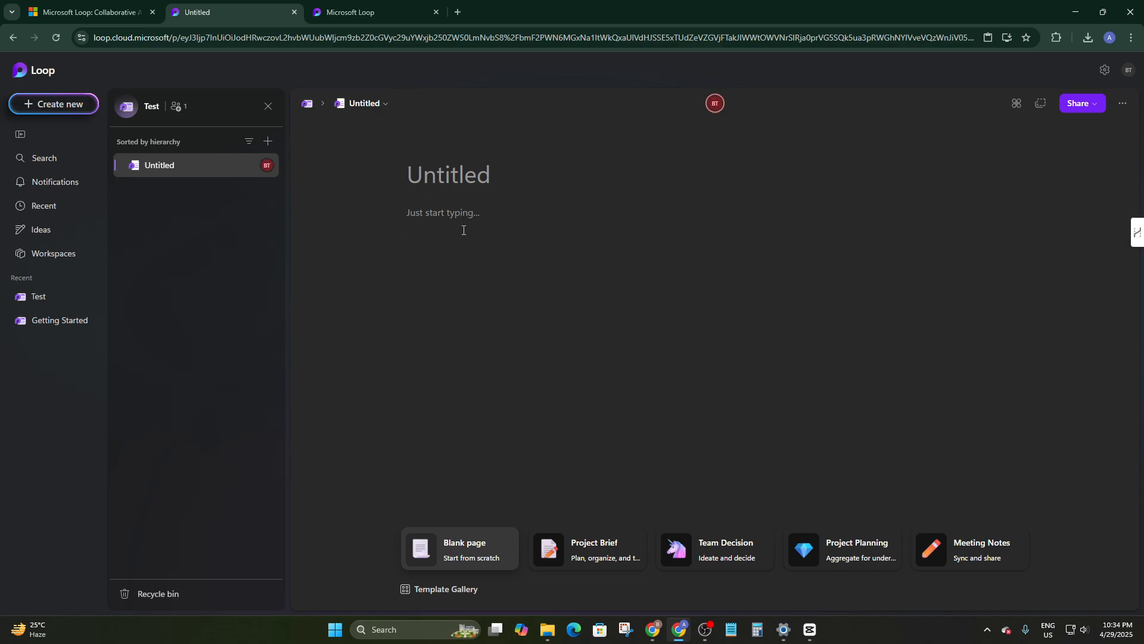